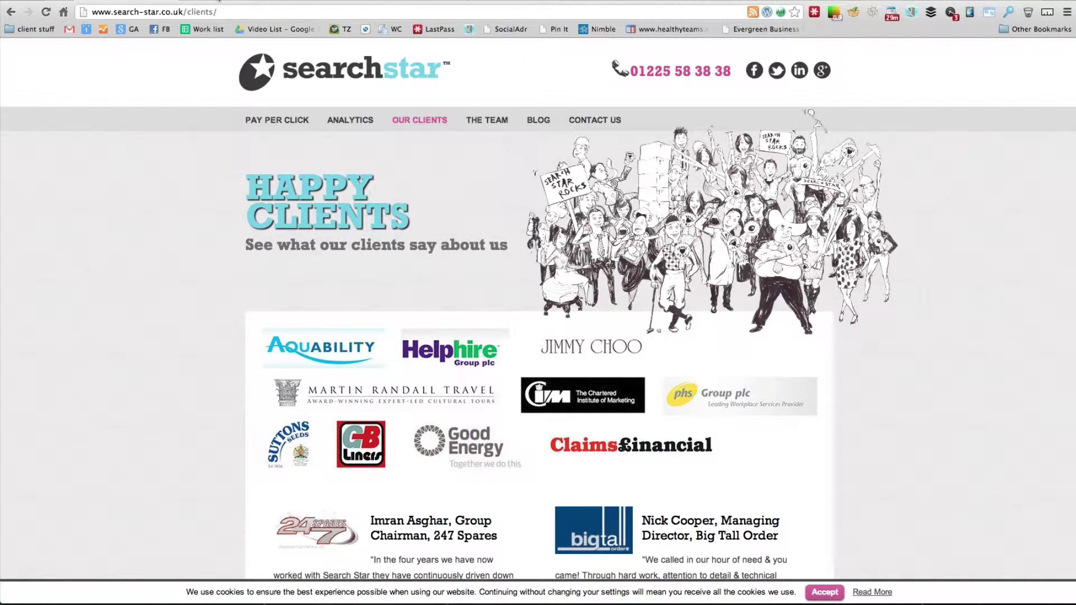
- View the already open customer testimonial example pages of 37signals, MageWorx and Globe Car & Truck Rentals
click(219, 1)
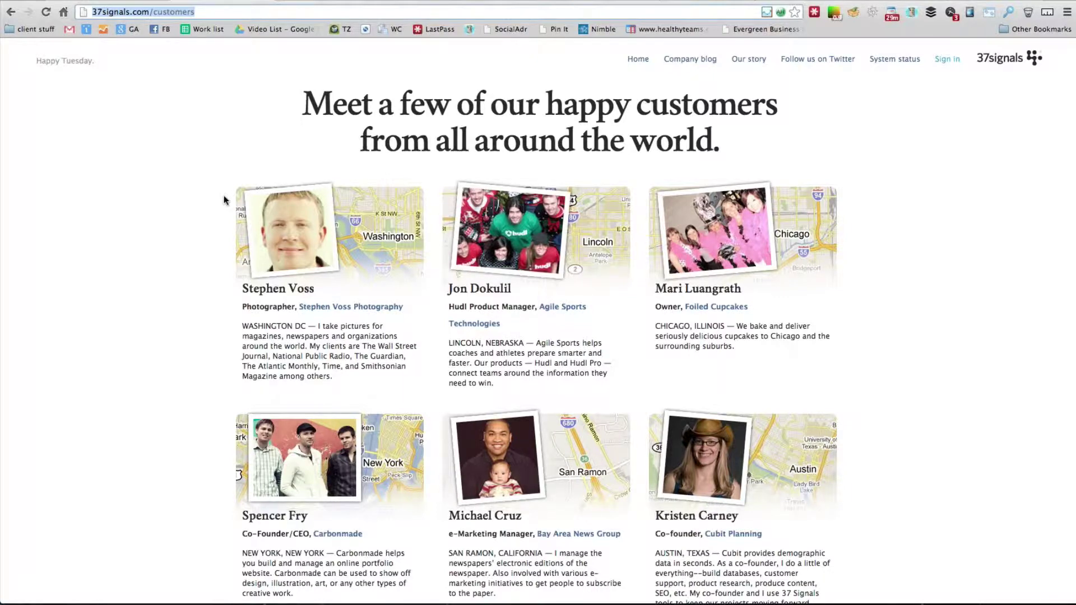
click(314, 0)
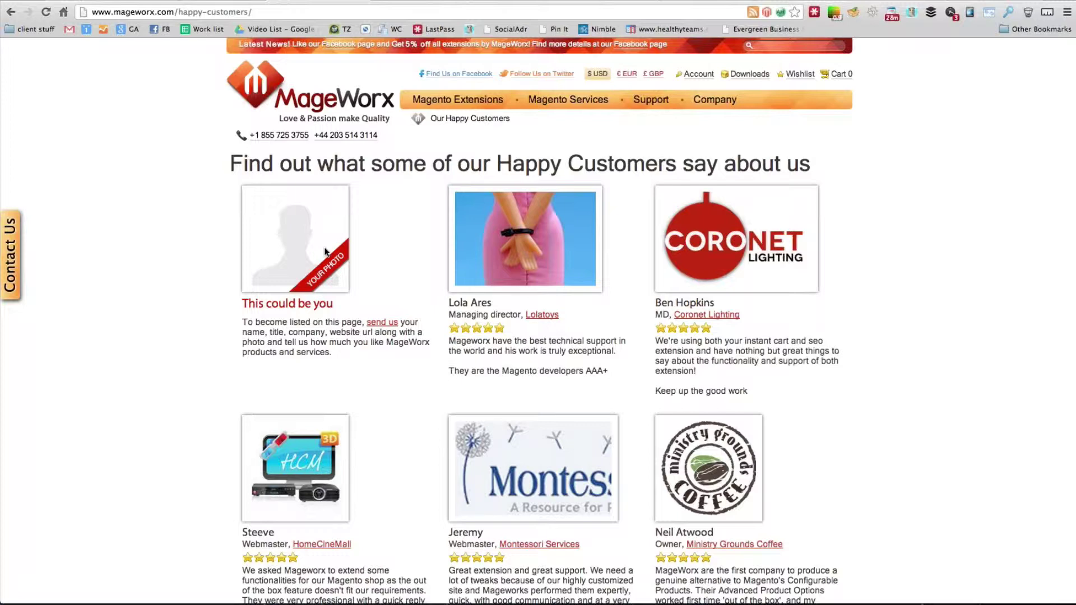
click(427, 2)
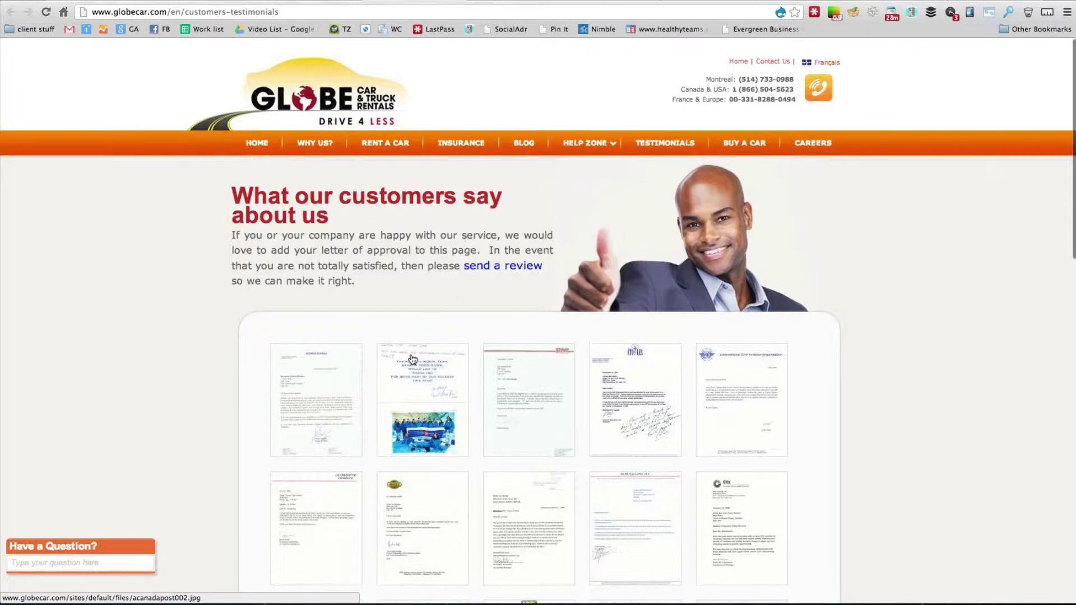
- View the Le Gala Des Etoiles testimonial letter and the three letters after it, closing the letter viewer at the end
click(655, 412)
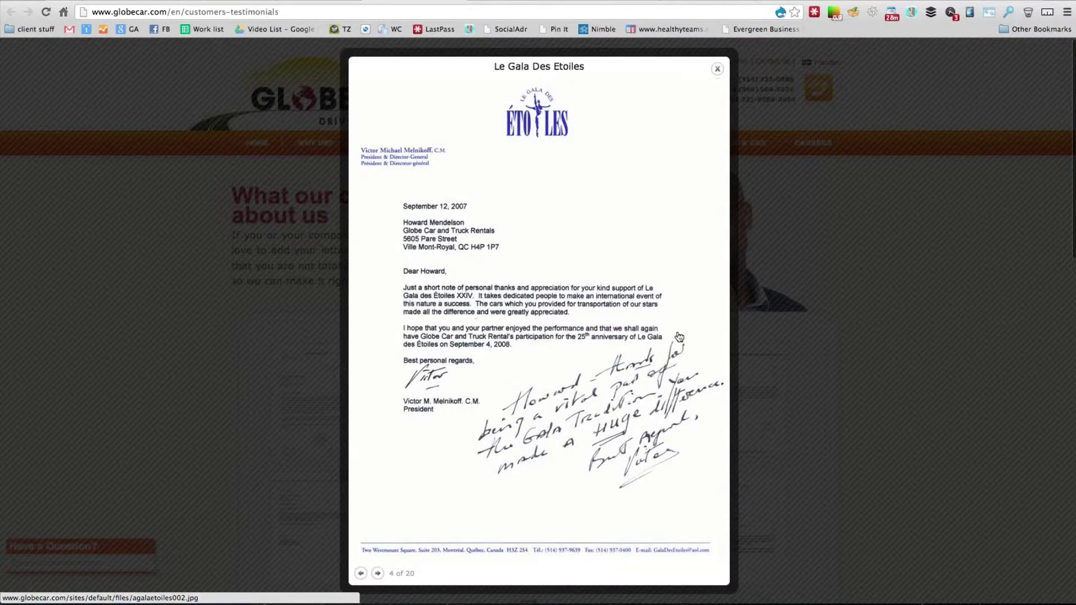
click(380, 576)
click(380, 576)
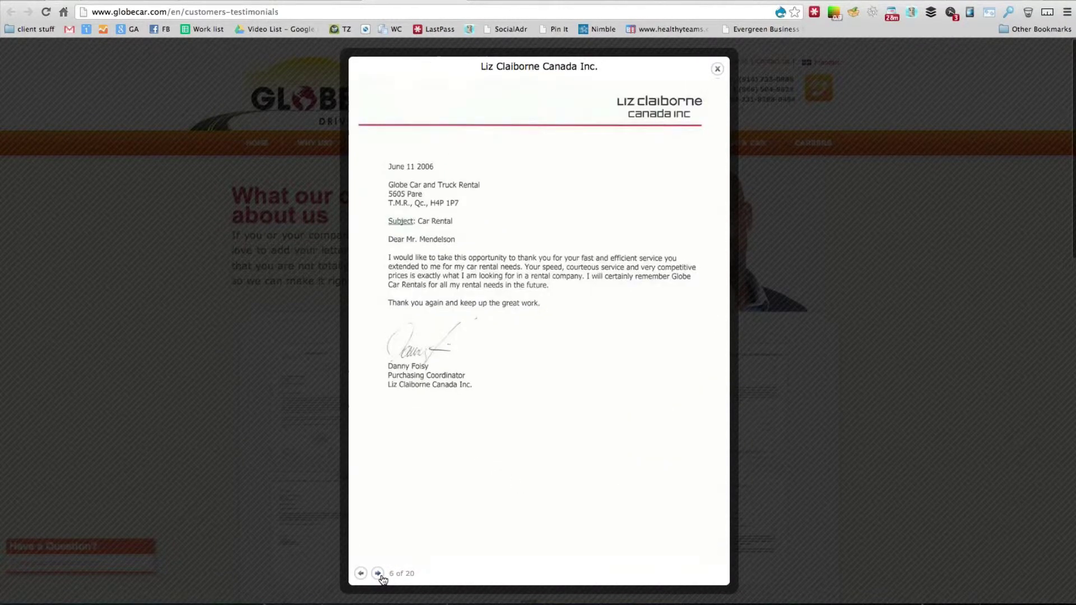
click(378, 573)
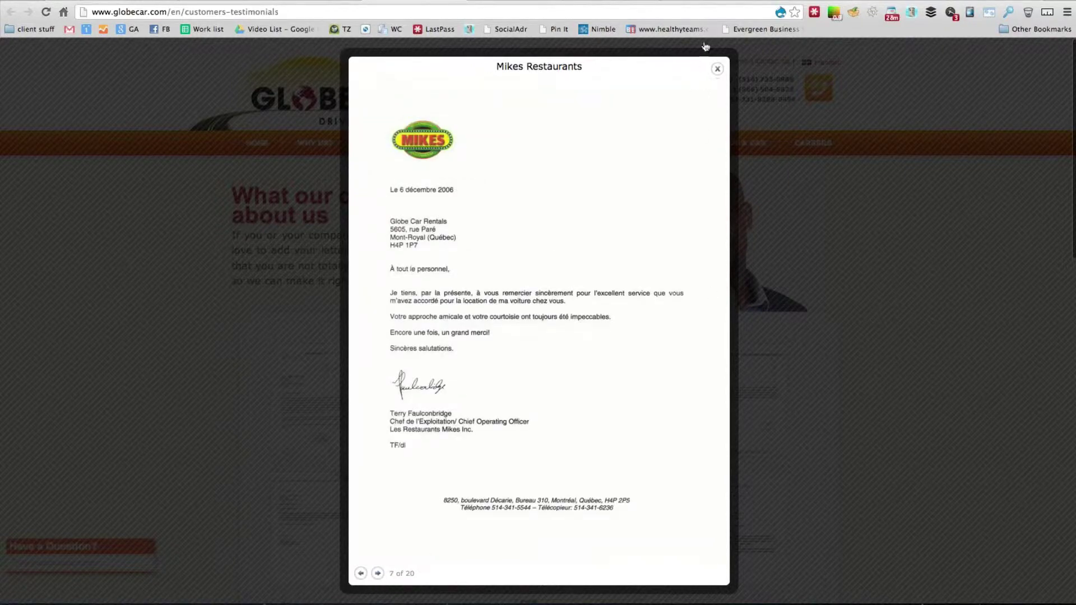
click(718, 70)
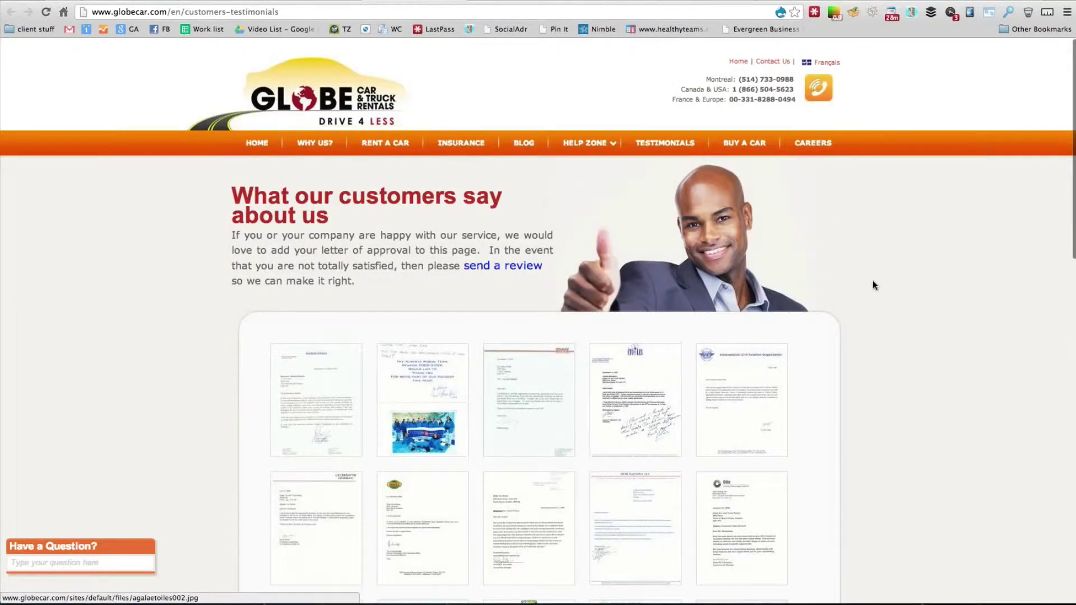
- Examine the rest of the testimonial letters and the car rental reviews box on the Globe Car page
scroll(873, 280, down, 7)
scroll(872, 281, down, 4)
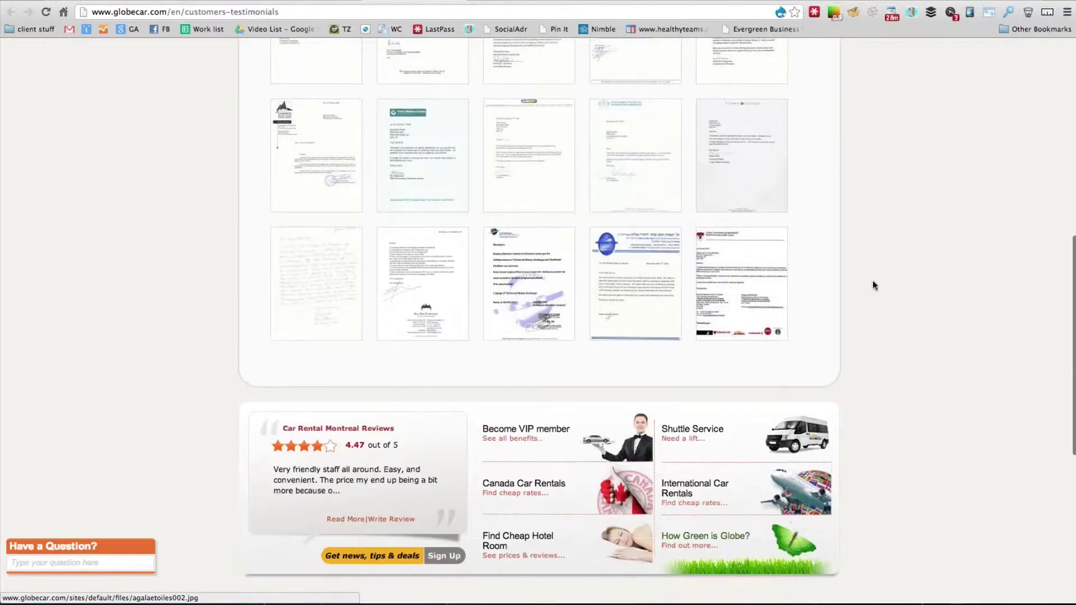
scroll(873, 286, up, 1)
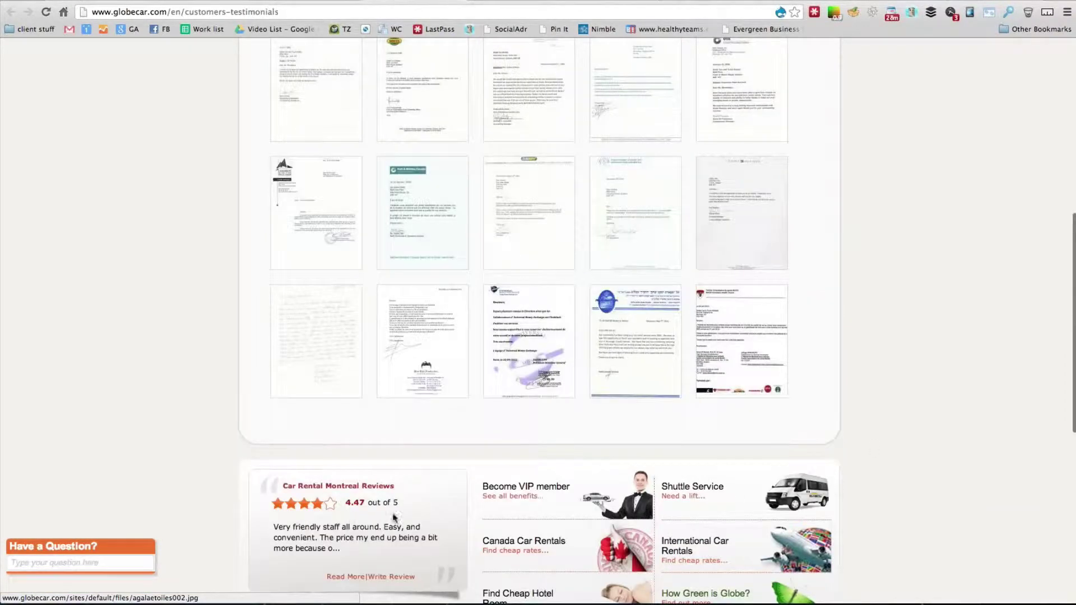
scroll(458, 466, up, 8)
scroll(452, 424, up, 1)
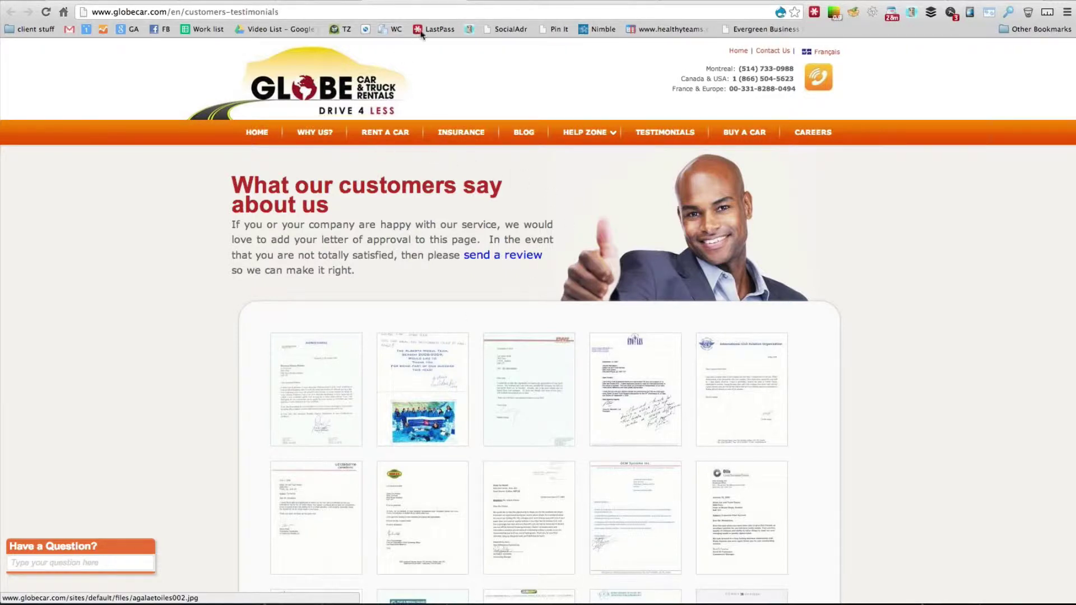
- View the GC Testimonials plugin FAQ, and examine the sidebar and in-page testimonials on the Just a Test Blog home page
click(506, 1)
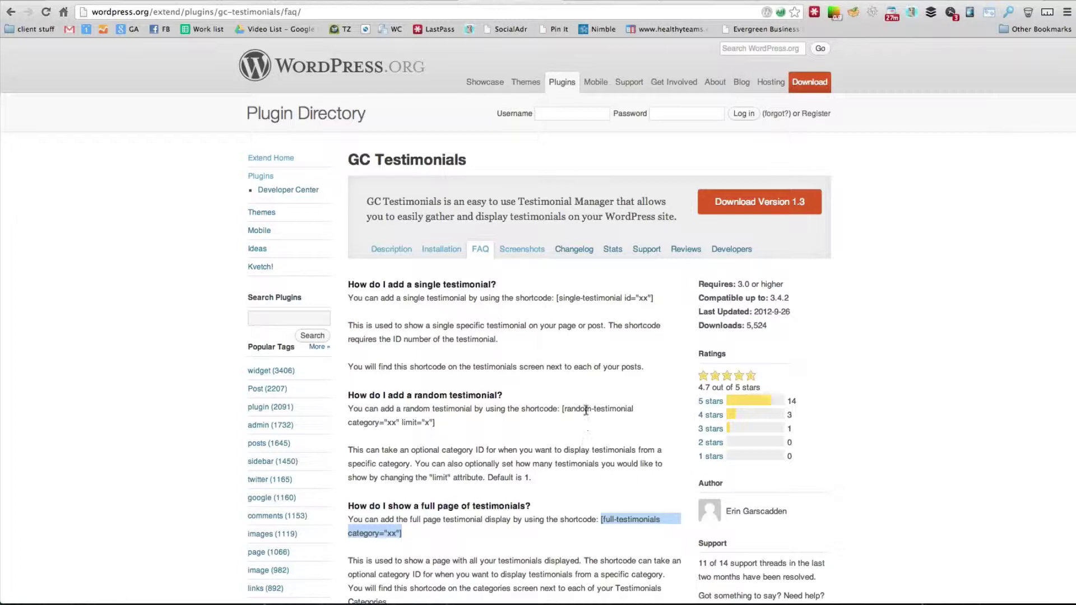
click(595, 3)
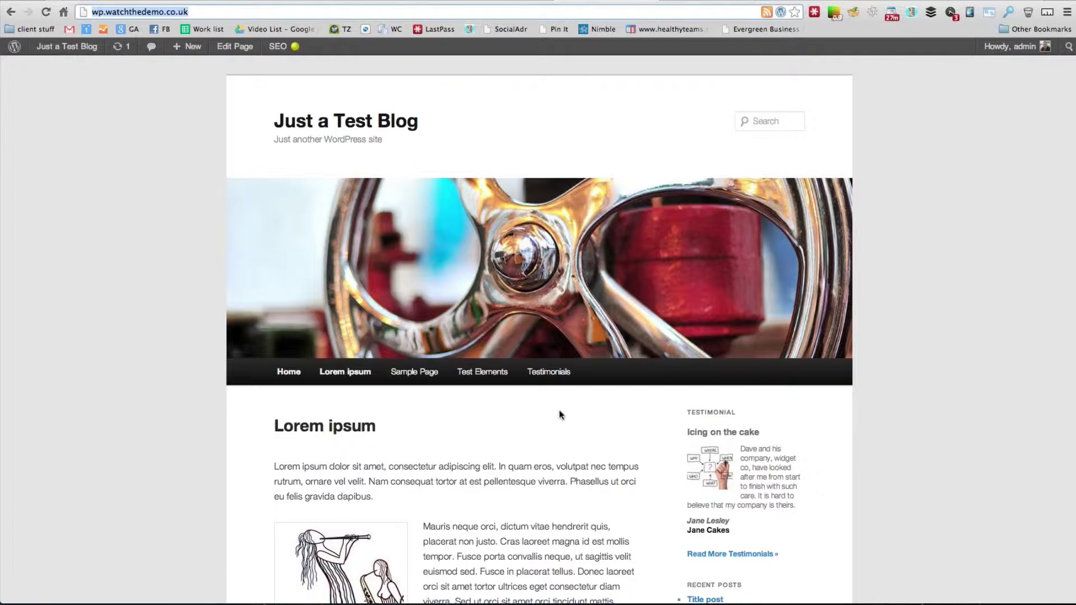
scroll(535, 452, down, 5)
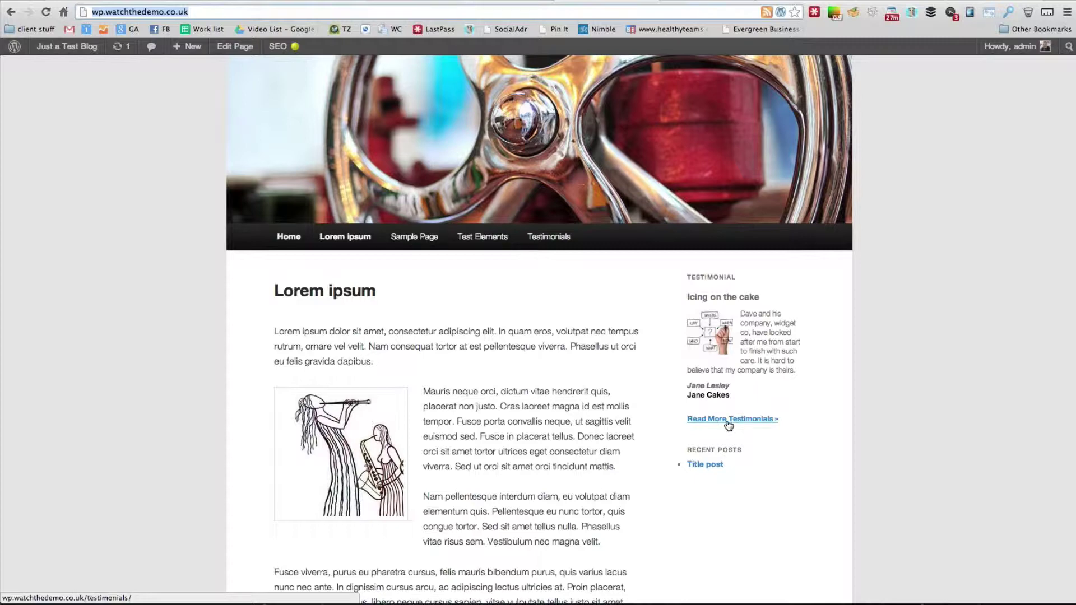
scroll(637, 419, down, 3)
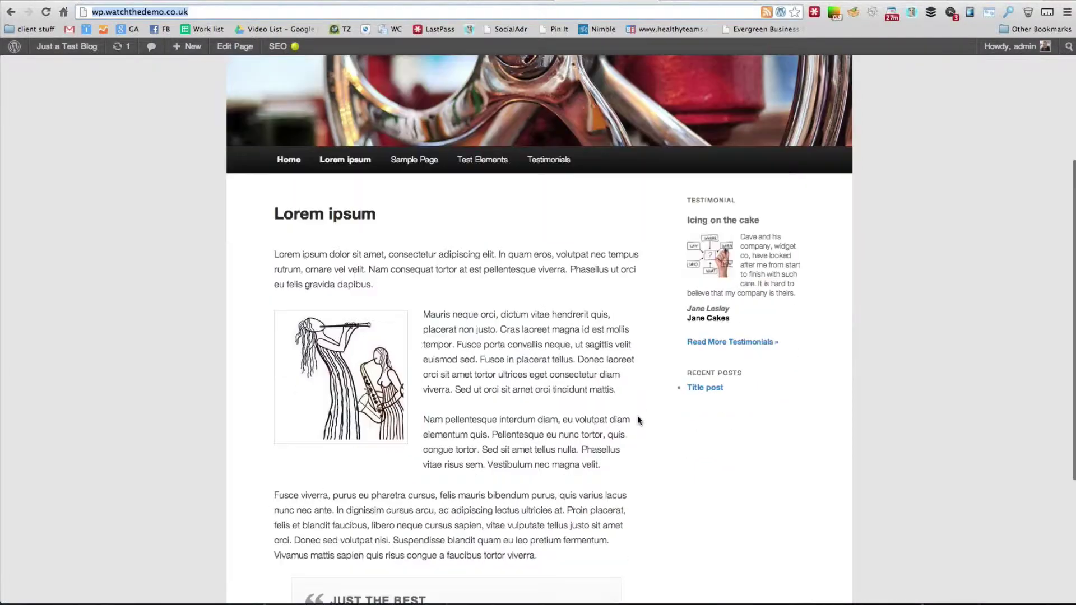
scroll(637, 418, down, 4)
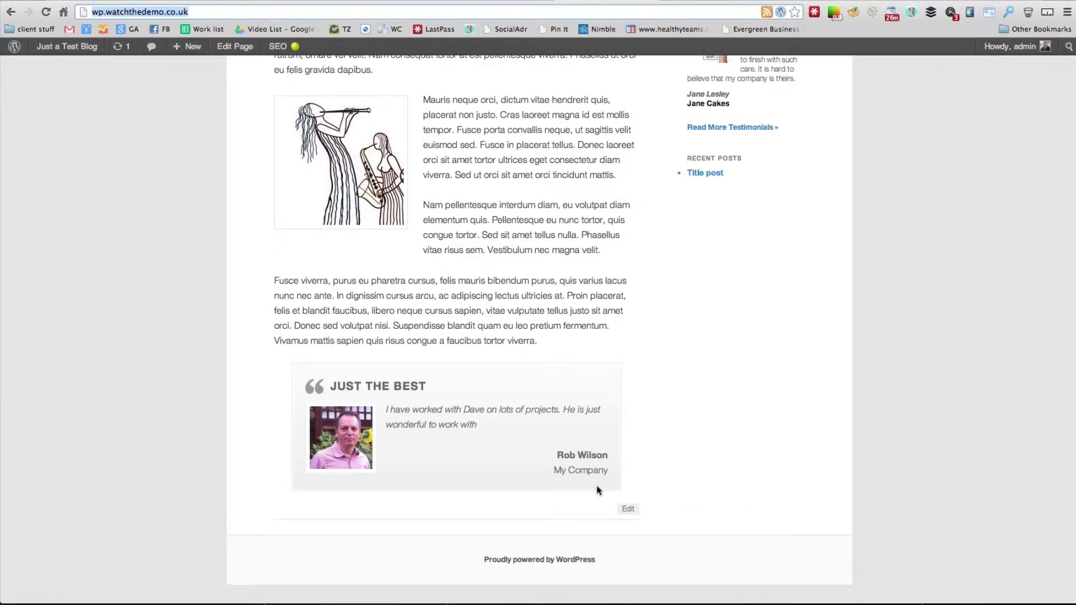
scroll(415, 399, up, 1)
scroll(418, 395, up, 10)
scroll(418, 396, down, 8)
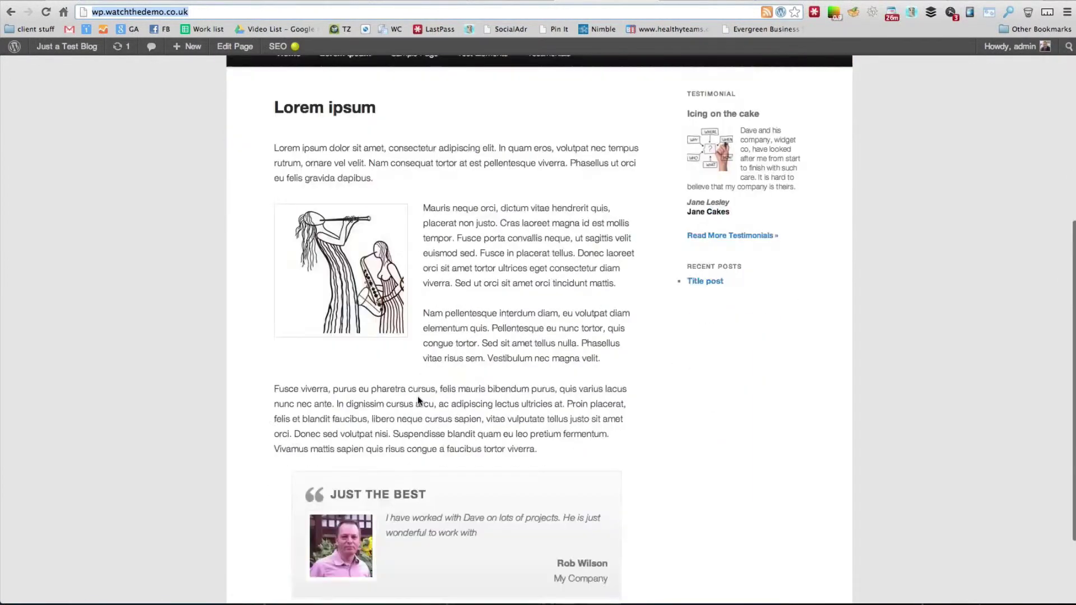
scroll(506, 412, up, 10)
- Open the blog's Testimonial Submission page and examine its form, from the full name field down to the publishing consent
mouse_move(549, 372)
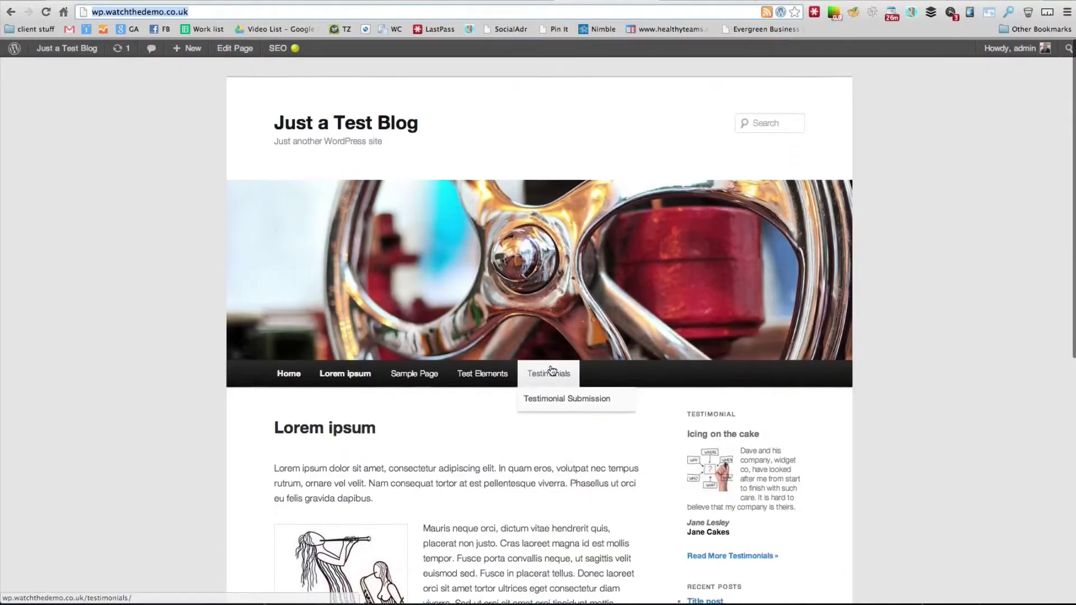
scroll(573, 398, down, 1)
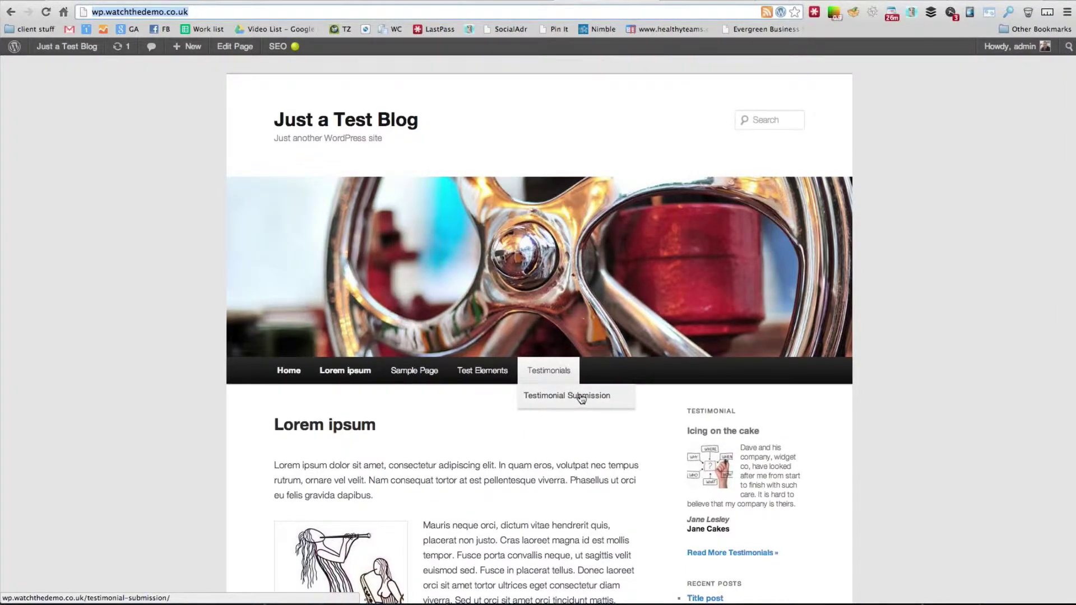
click(579, 400)
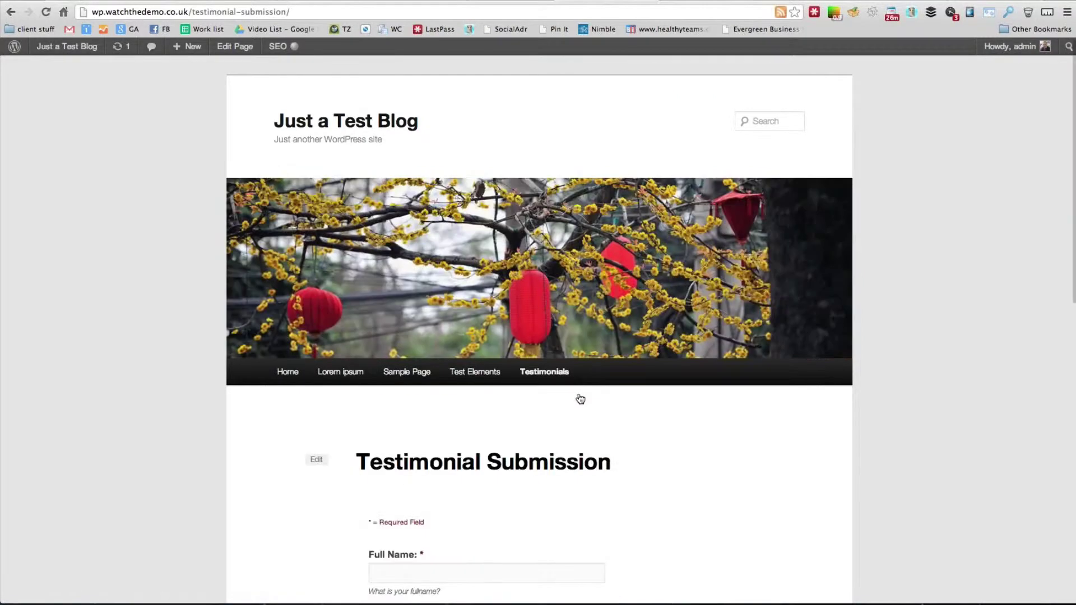
scroll(579, 398, down, 5)
scroll(578, 392, down, 3)
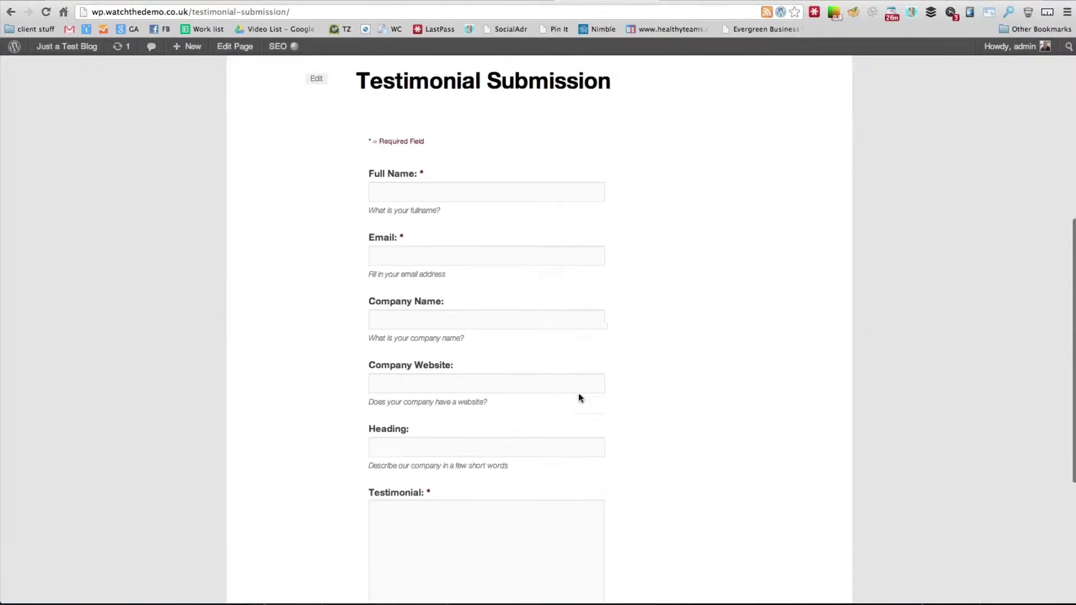
scroll(578, 397, down, 3)
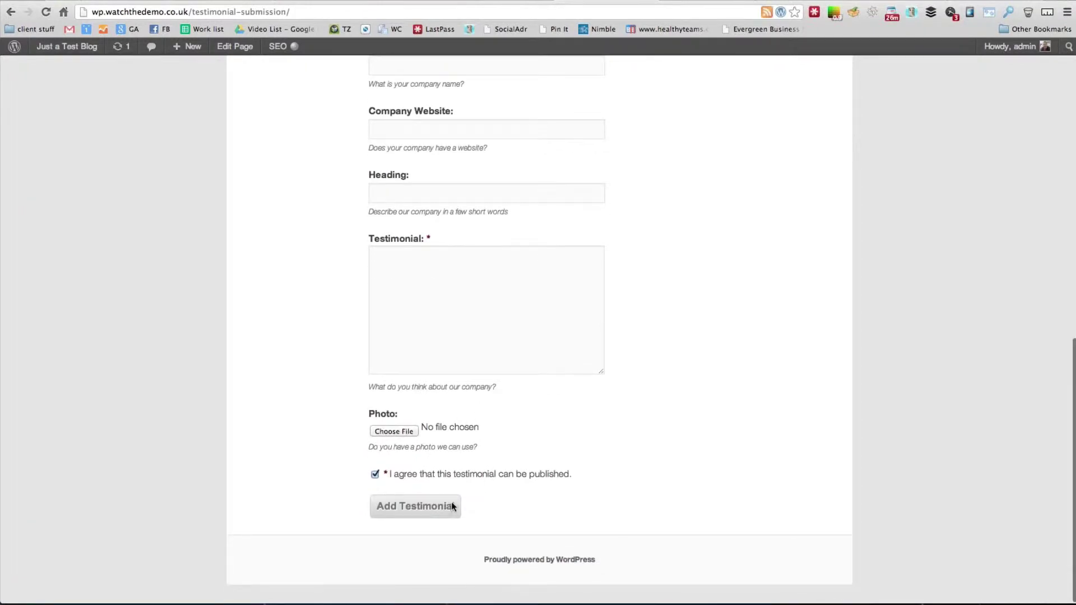
scroll(502, 498, up, 1)
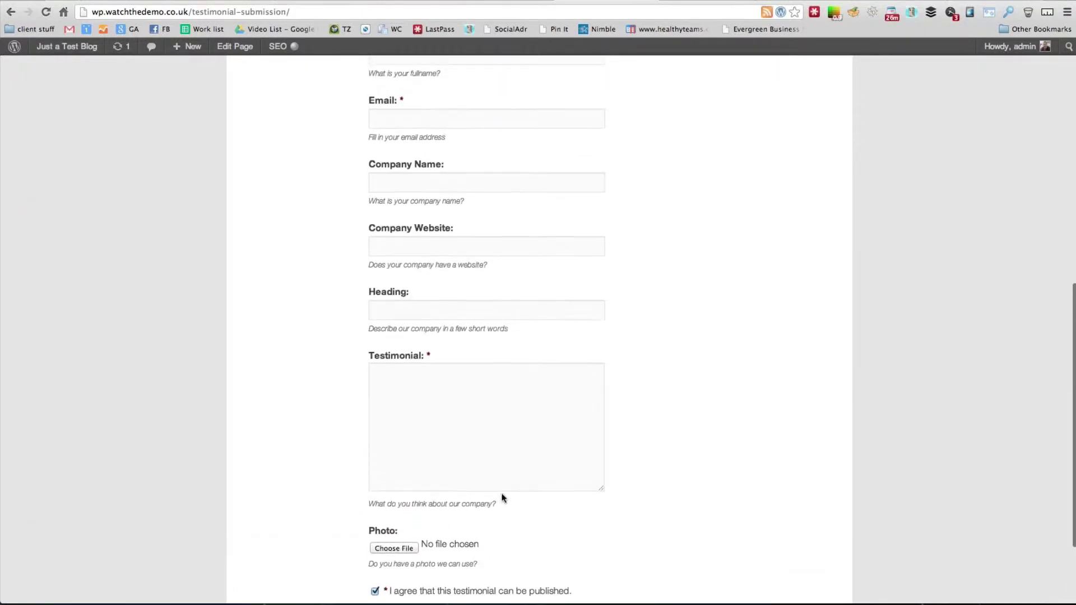
scroll(502, 497, down, 2)
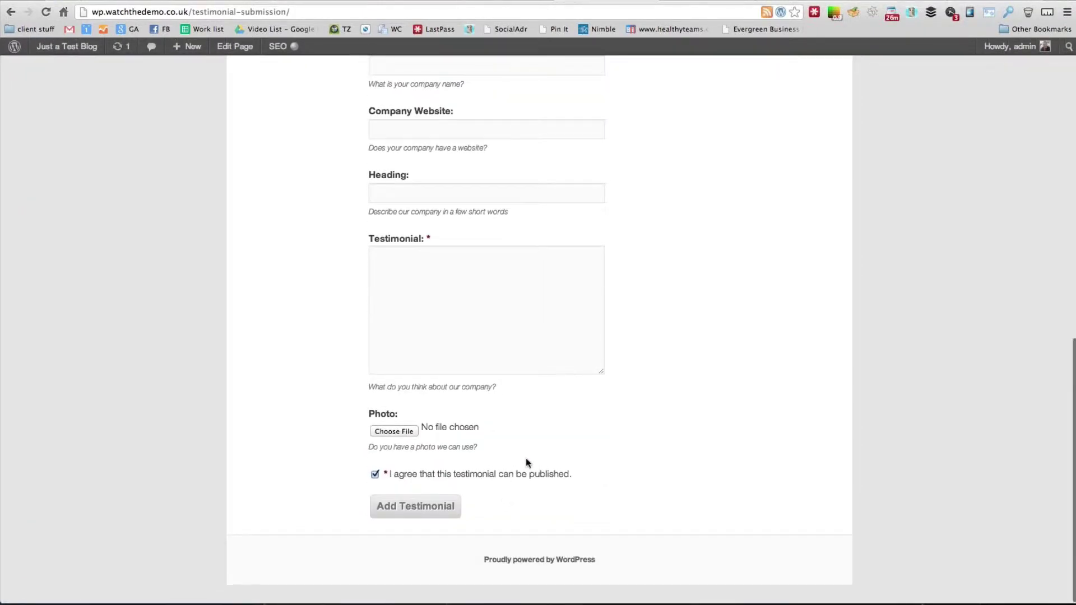
scroll(527, 460, up, 1)
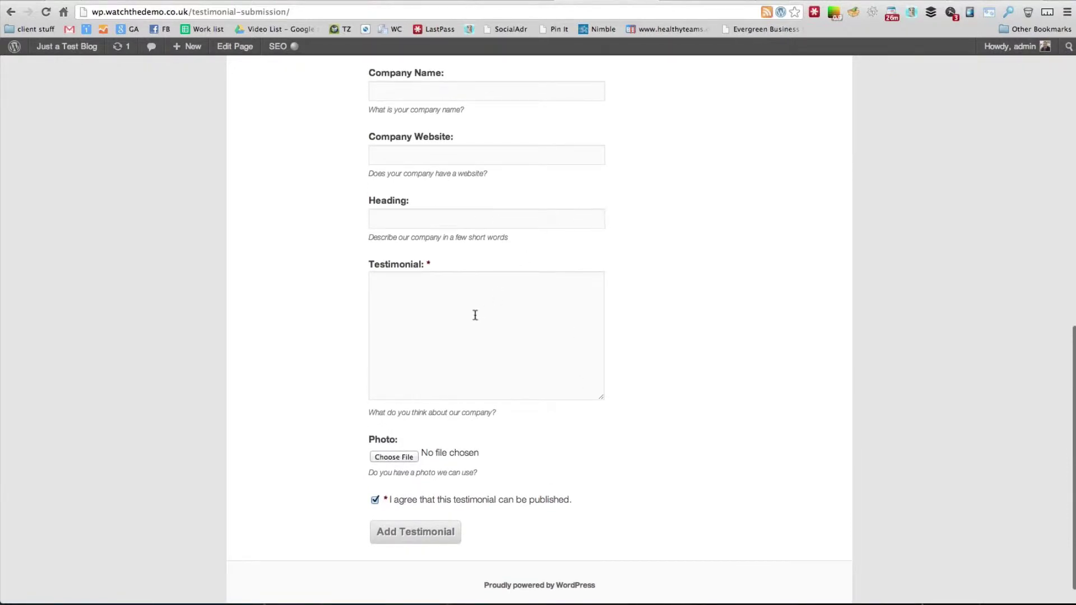
scroll(580, 350, up, 2)
scroll(582, 350, up, 10)
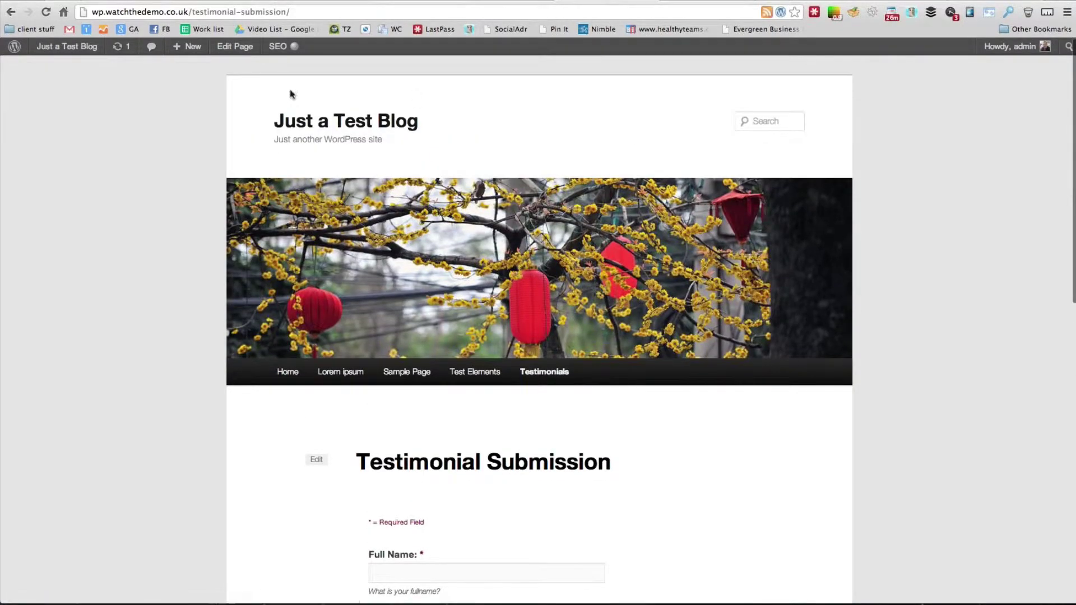
- Return to the blog's home page and follow Read More Testimonials to examine the full Testimonials page
click(12, 12)
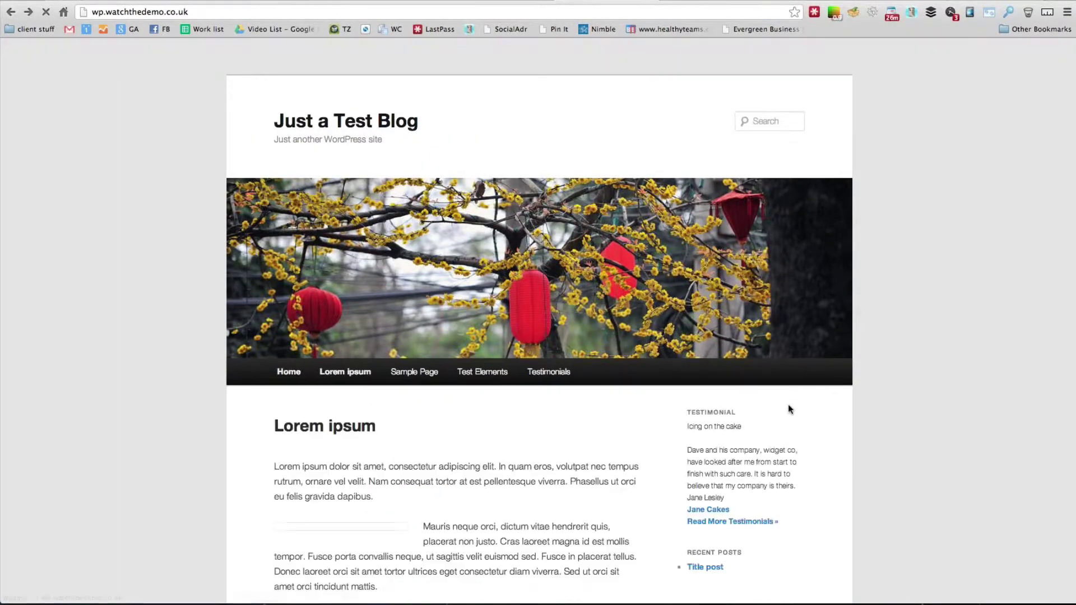
scroll(768, 368, down, 4)
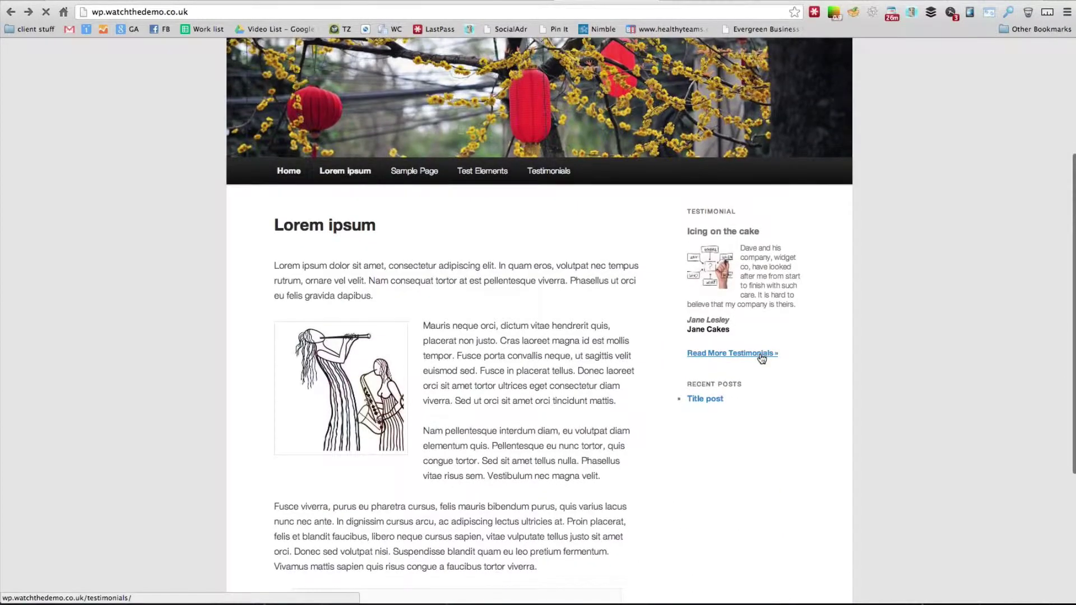
click(761, 357)
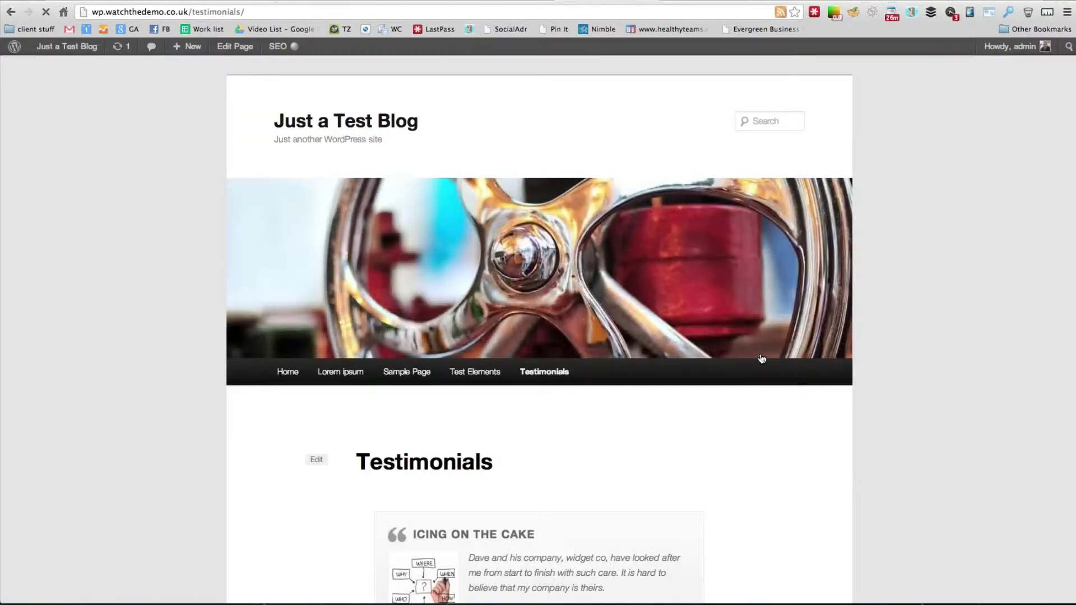
scroll(615, 533, down, 3)
scroll(615, 533, down, 5)
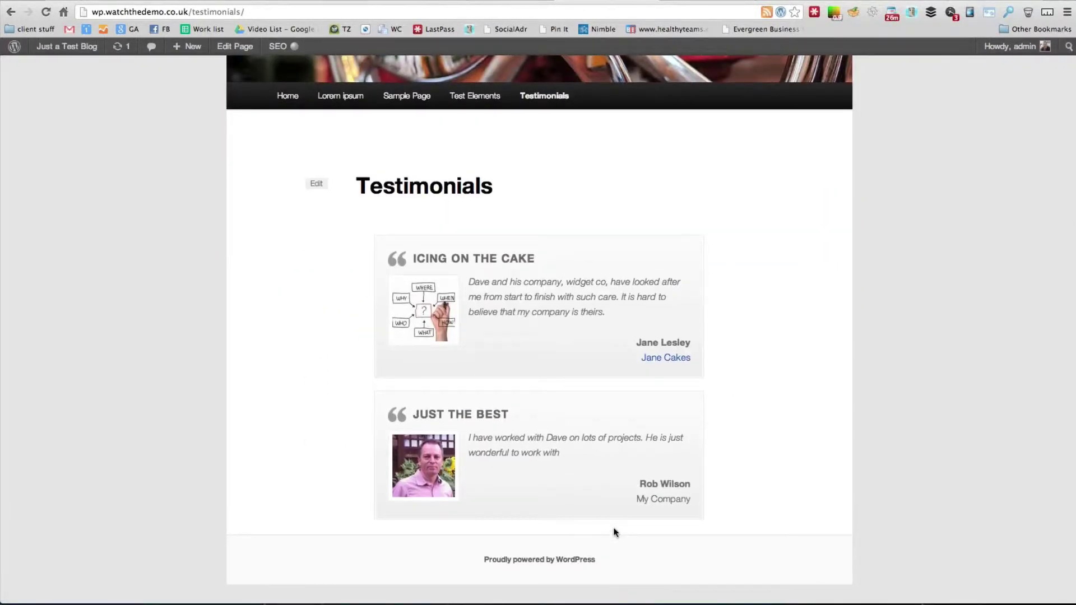
scroll(540, 335, up, 6)
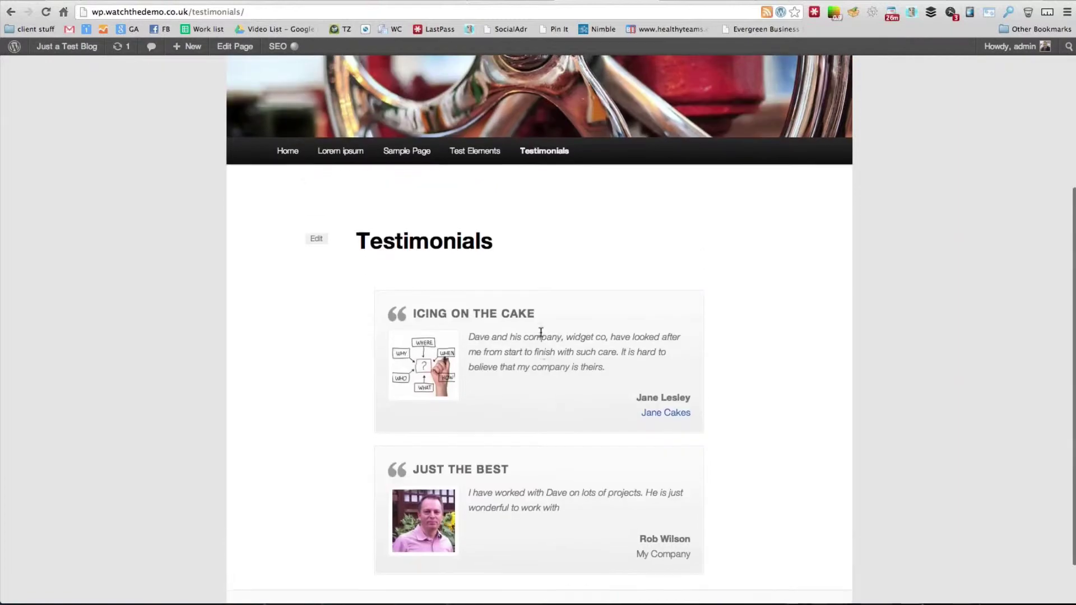
scroll(799, 413, up, 1)
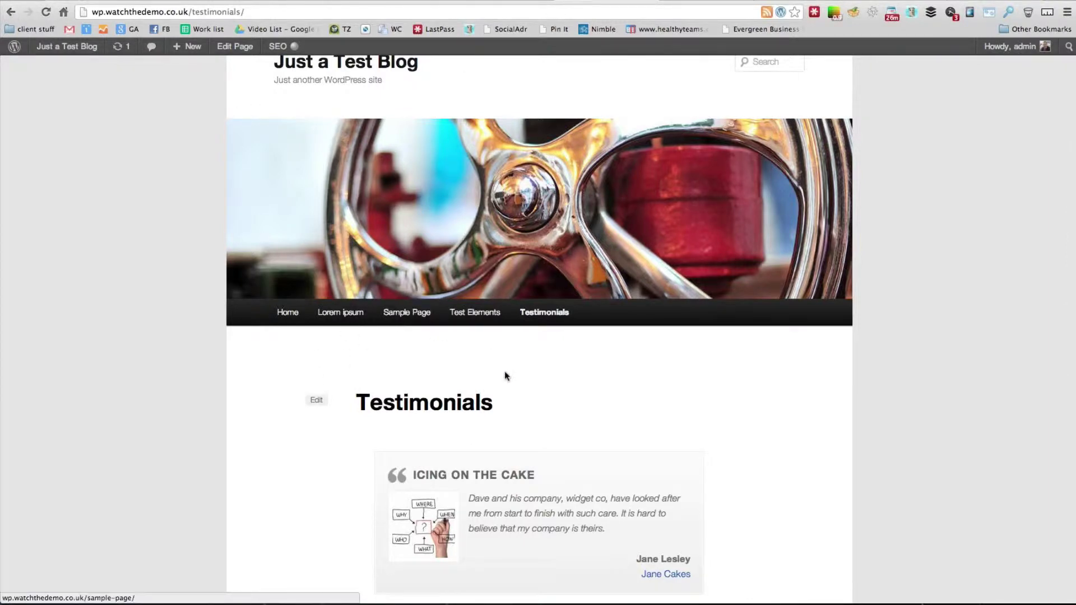
scroll(538, 314, down, 3)
- Go to the Testimonial Submission page again and open it for editing in WordPress
mouse_move(550, 181)
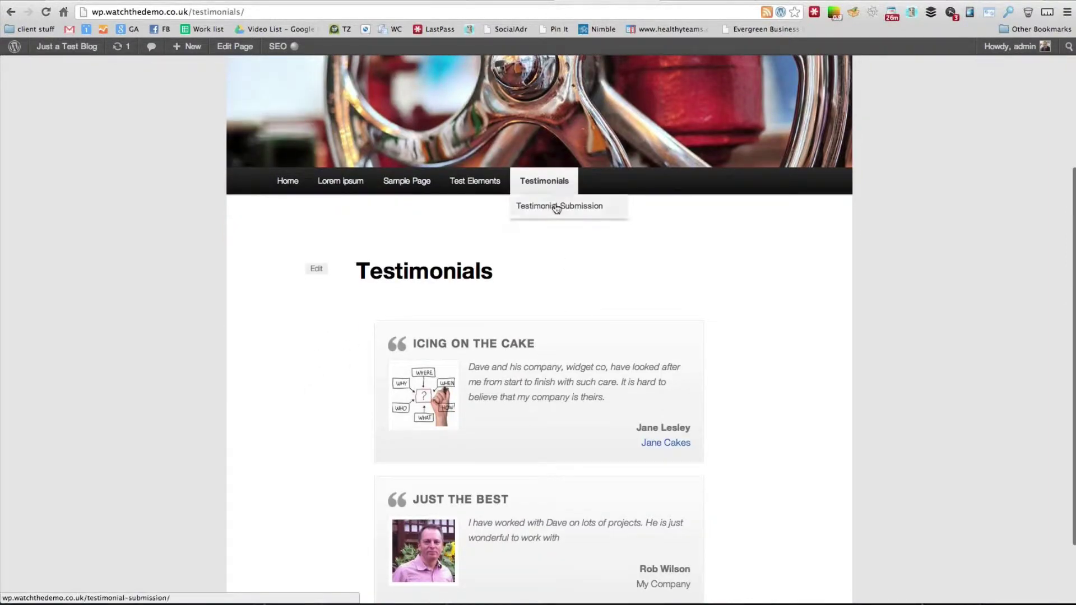
click(554, 207)
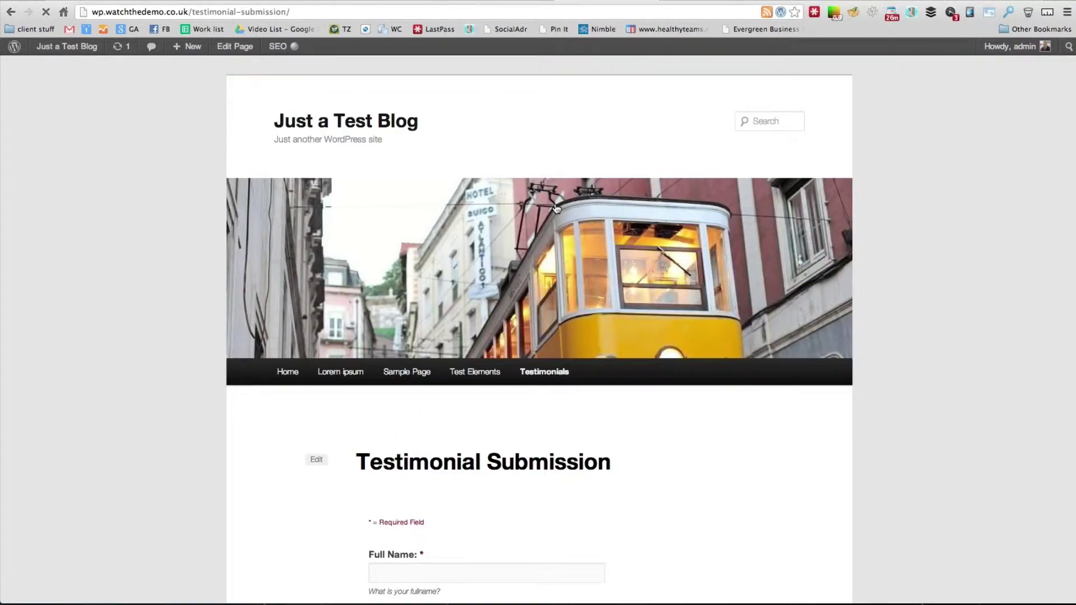
scroll(368, 459, down, 1)
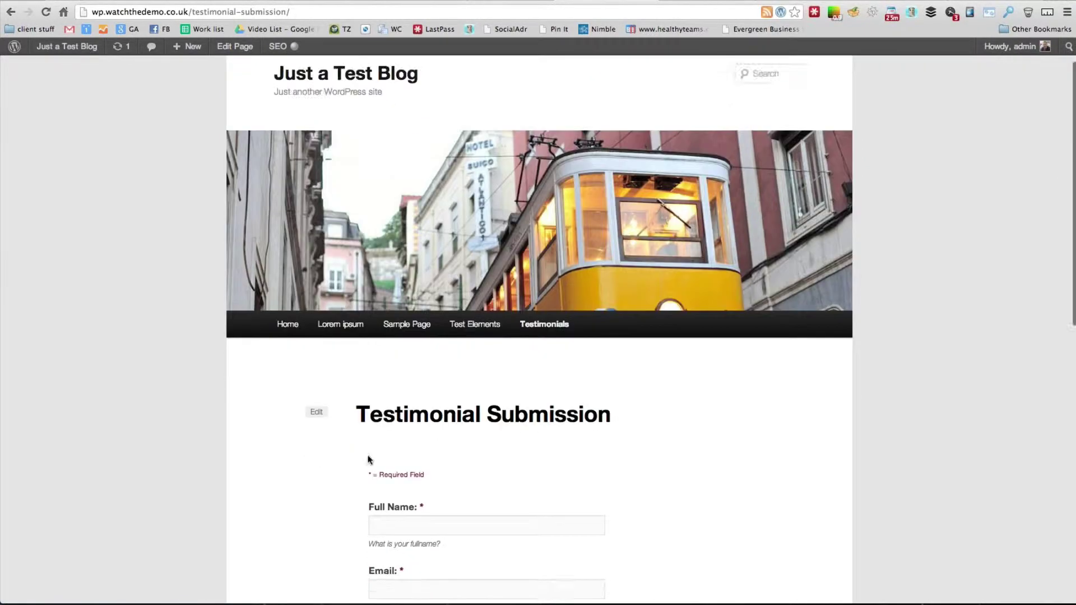
scroll(368, 460, down, 1)
click(319, 378)
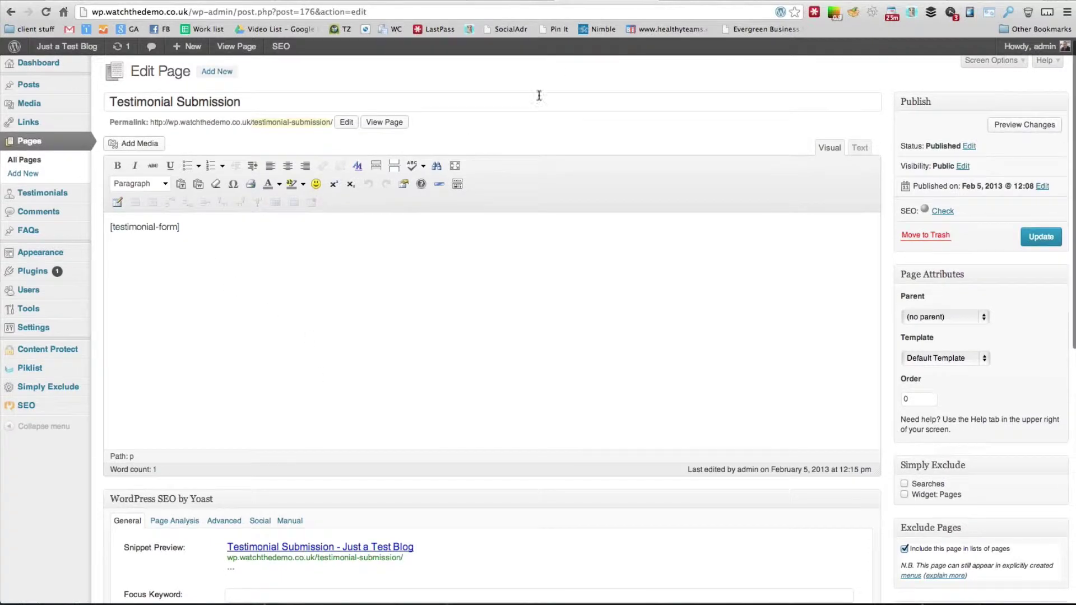
- Insert the line "Introduction" above the [testimonial-form] shortcode on the Testimonial Submission page
drag(180, 227, 97, 224)
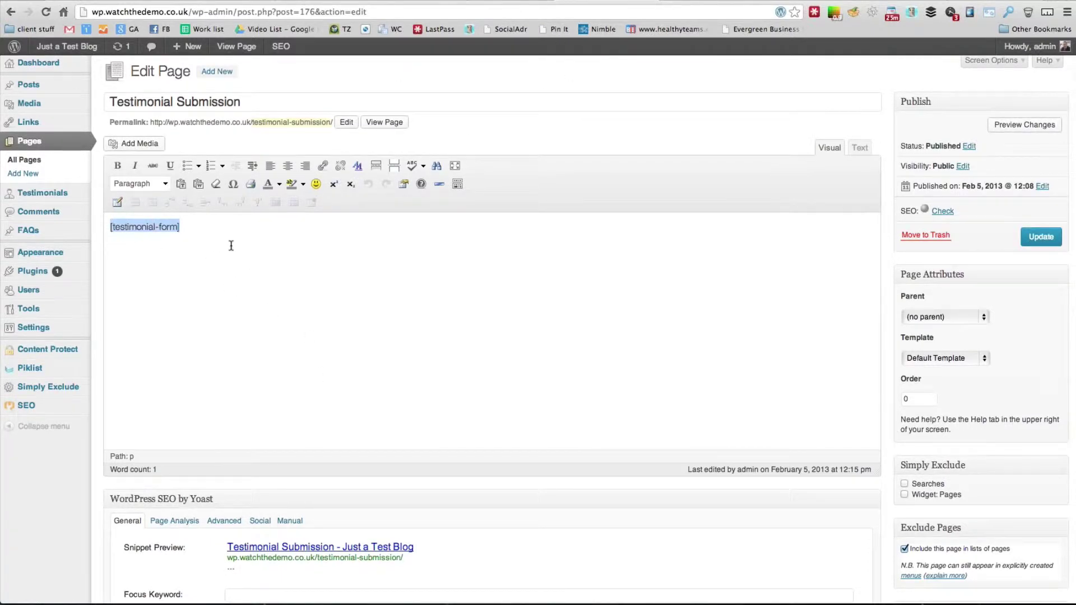
click(218, 225)
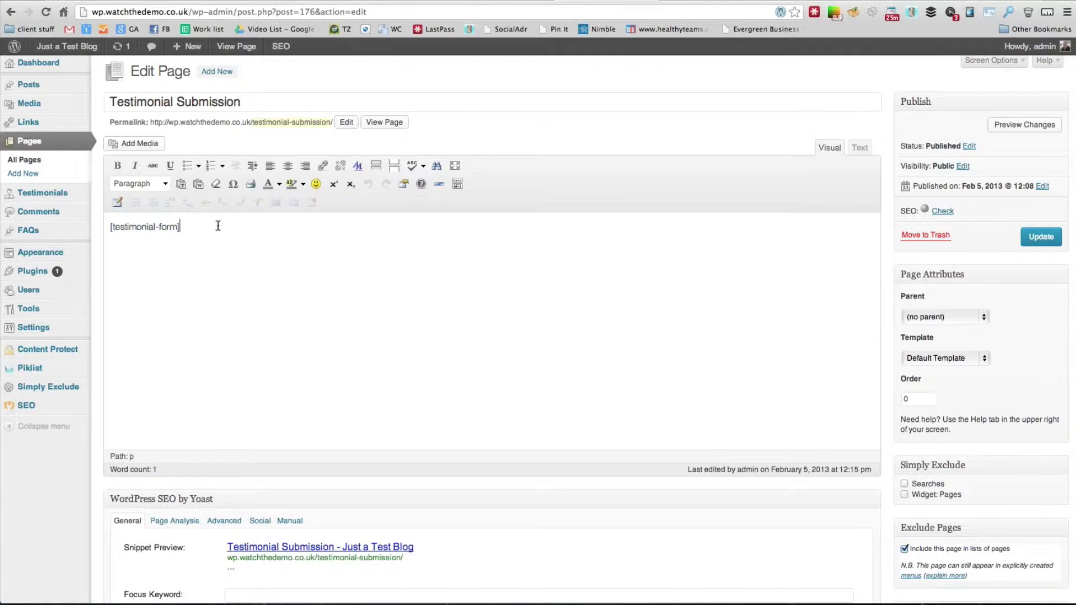
key(Home)
key(Return)
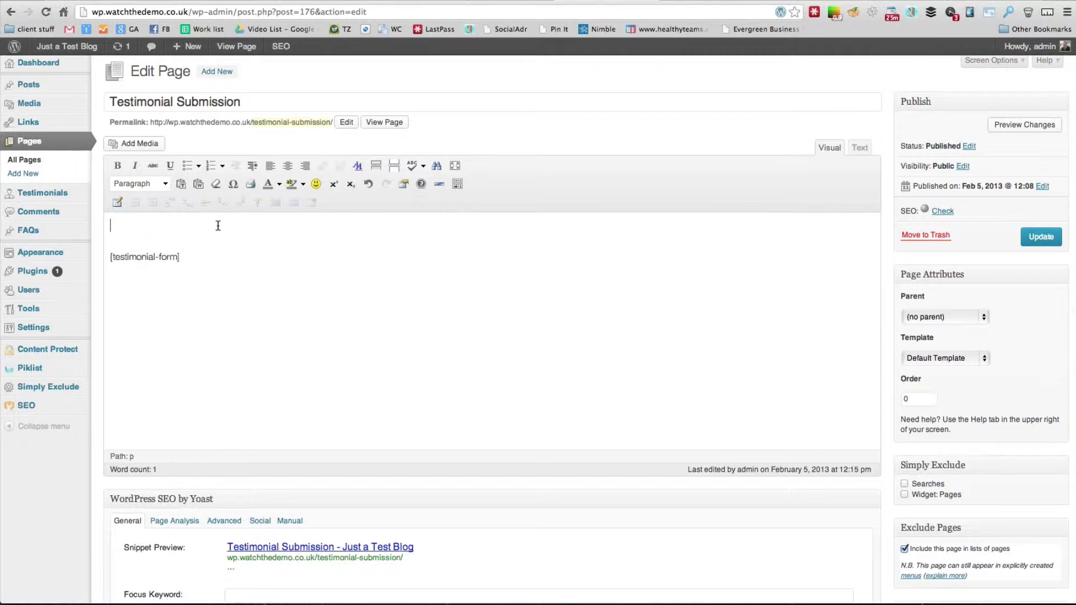
text(Introduction)
- Look up the submission form shortcode in the GC Testimonials plugin FAQ and highlight it
click(525, 1)
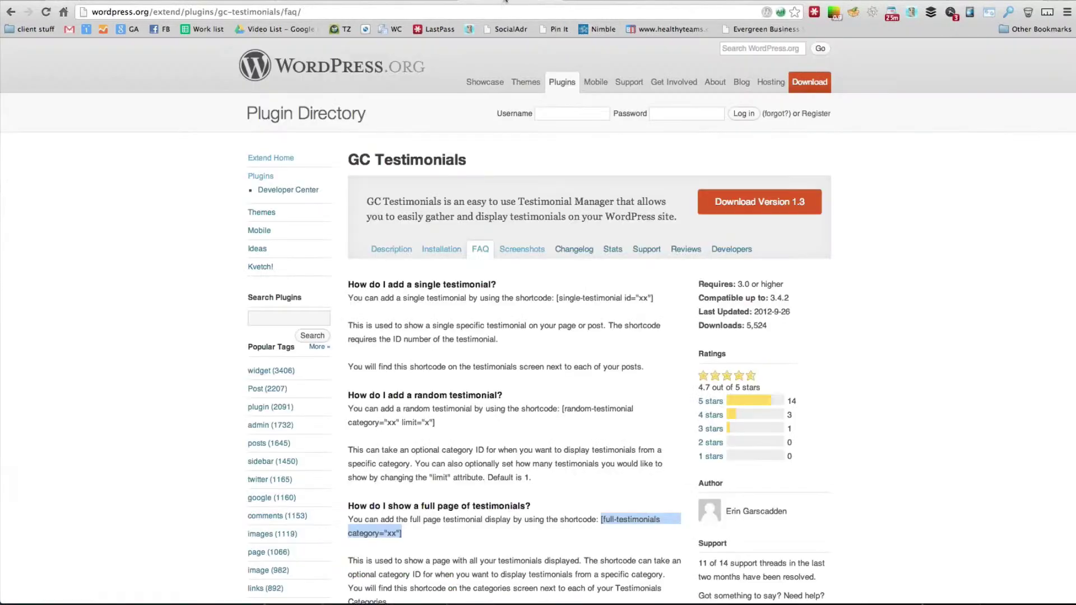
scroll(500, 398, down, 5)
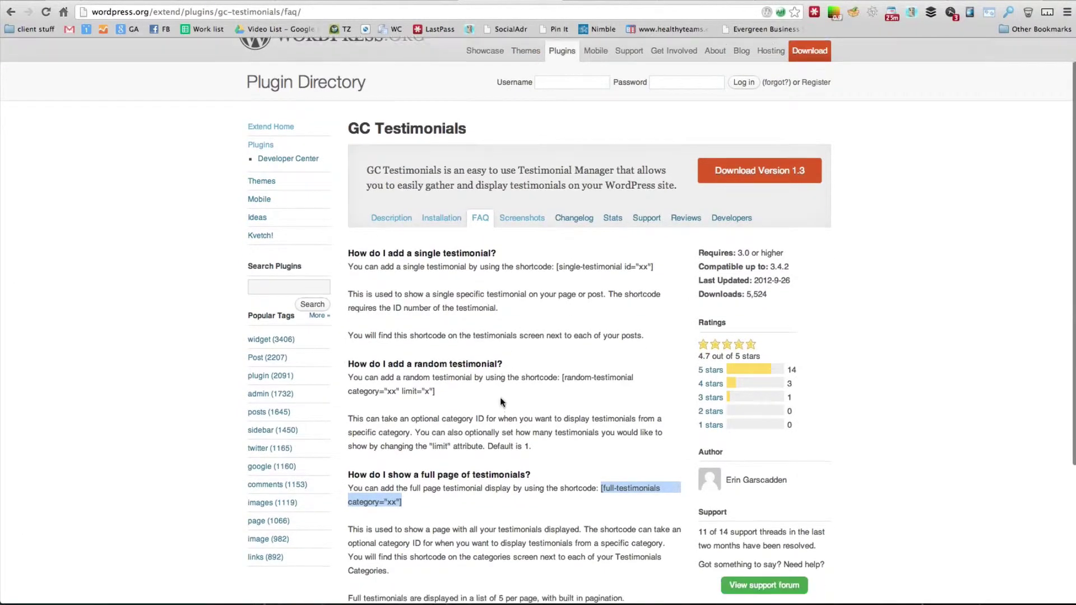
scroll(493, 311, down, 4)
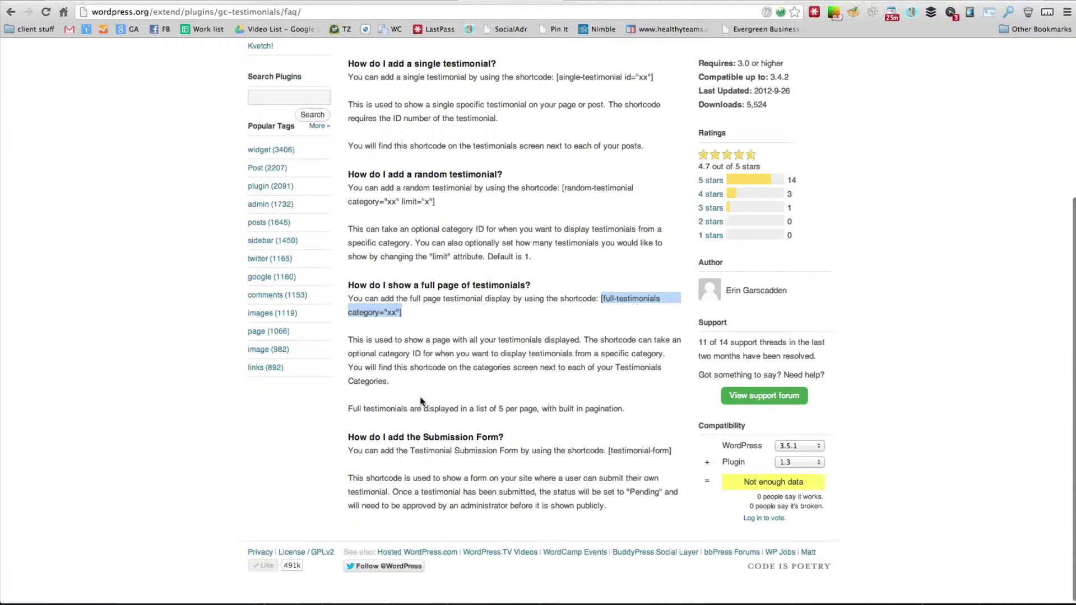
click(387, 446)
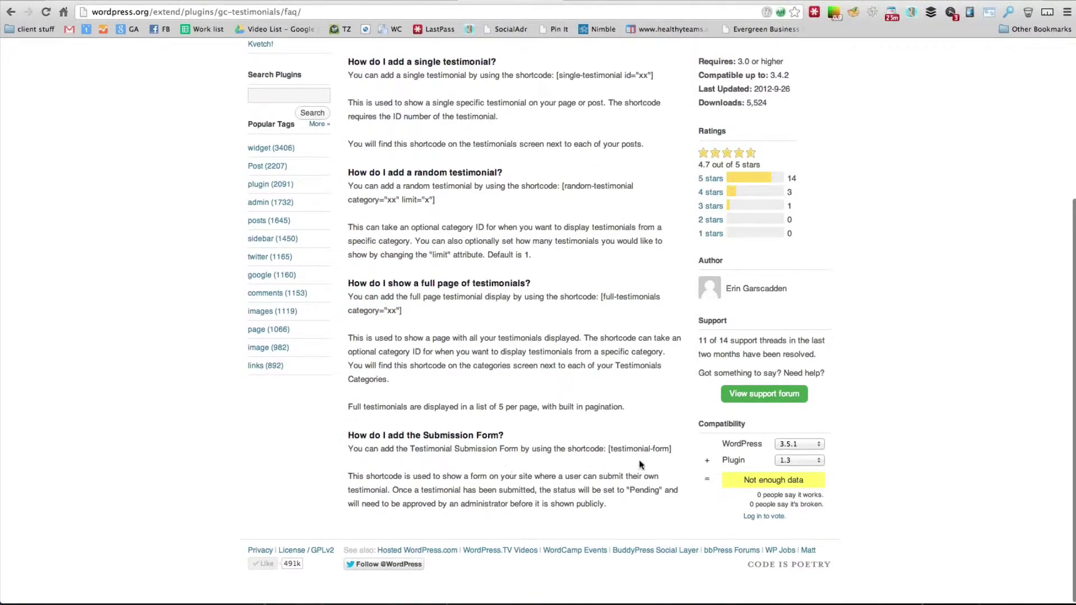
drag(608, 449, 675, 448)
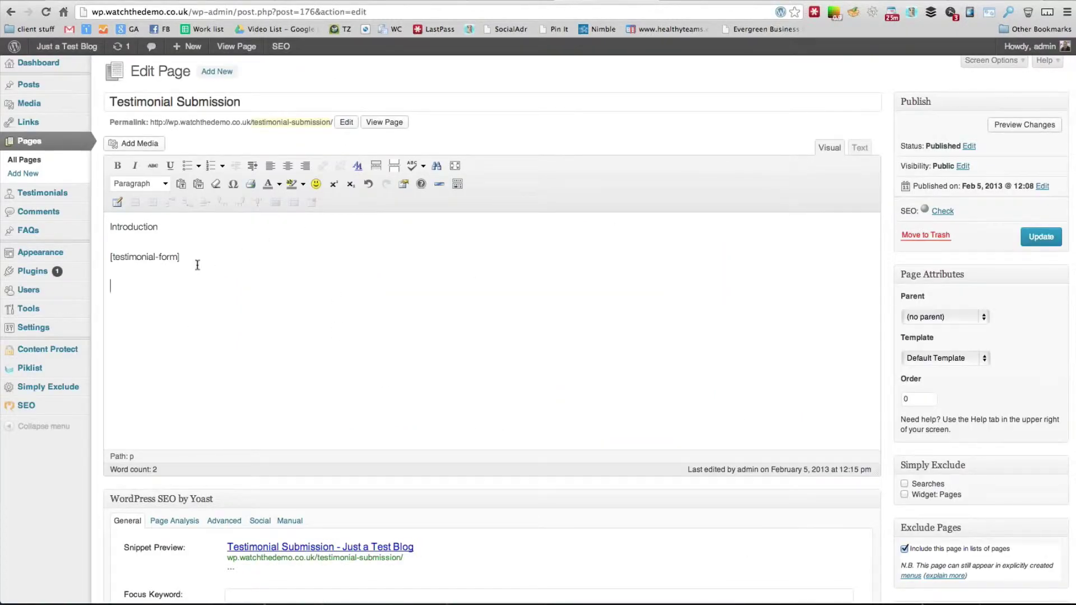
- Go to the blog's list of testimonials and open "Icing on the cake" for editing, examining its title
mouse_move(80, 267)
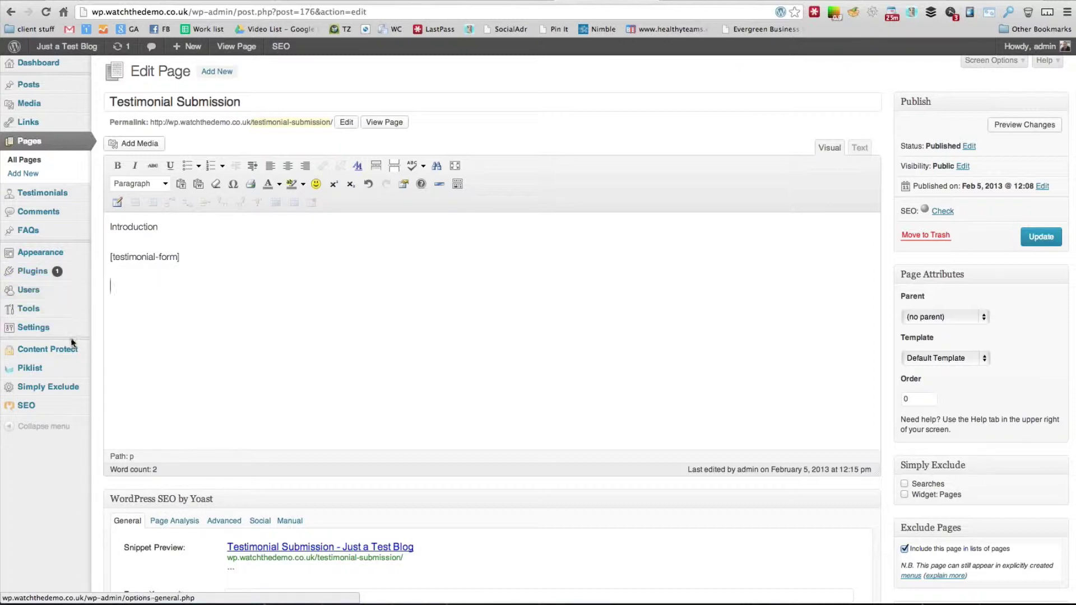
mouse_move(67, 204)
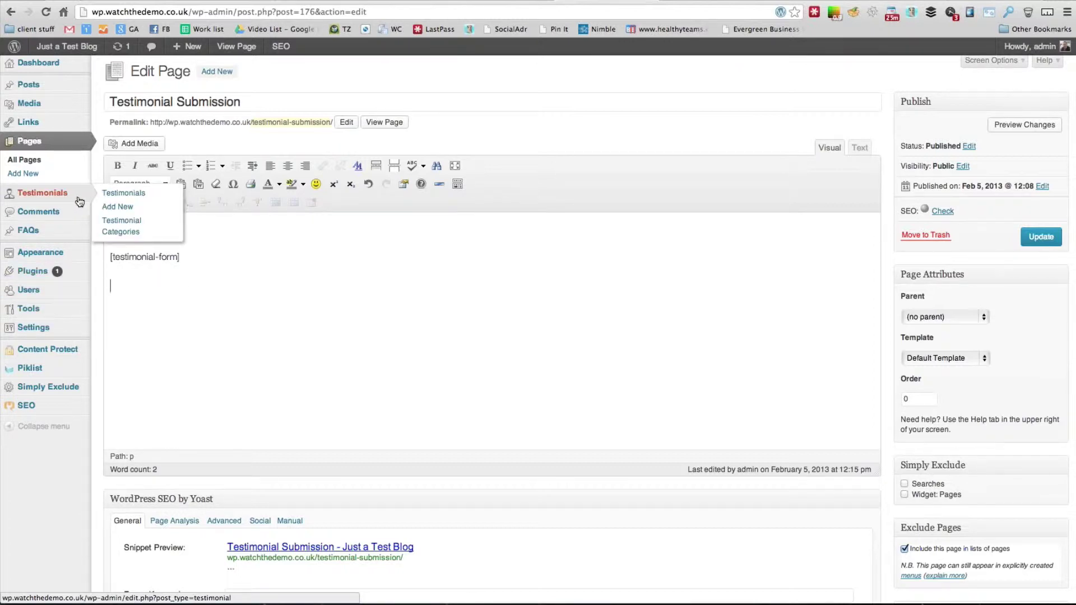
click(114, 198)
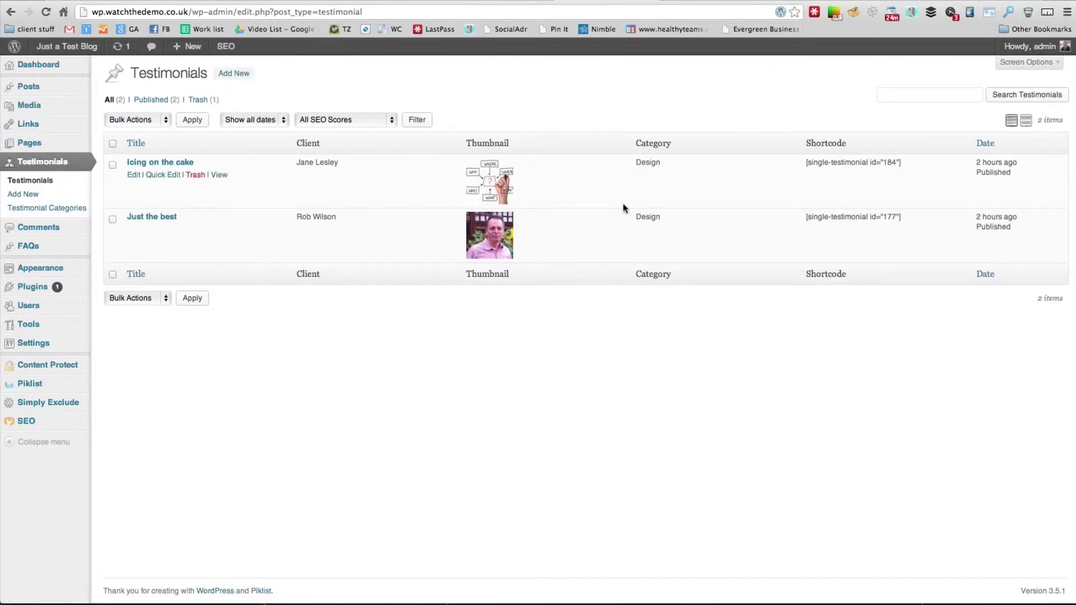
click(134, 176)
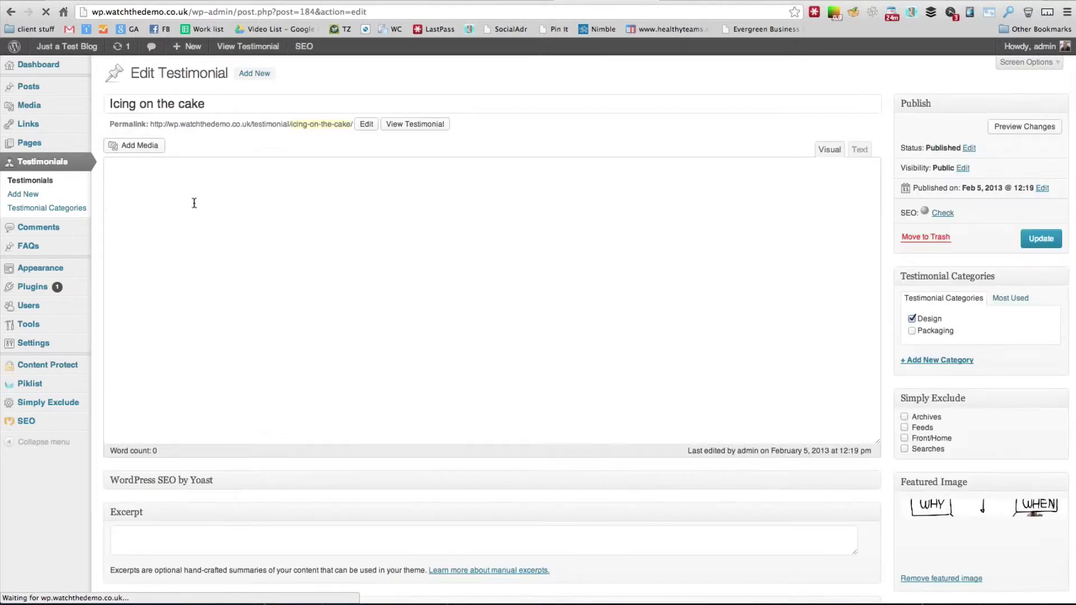
drag(221, 103, 97, 102)
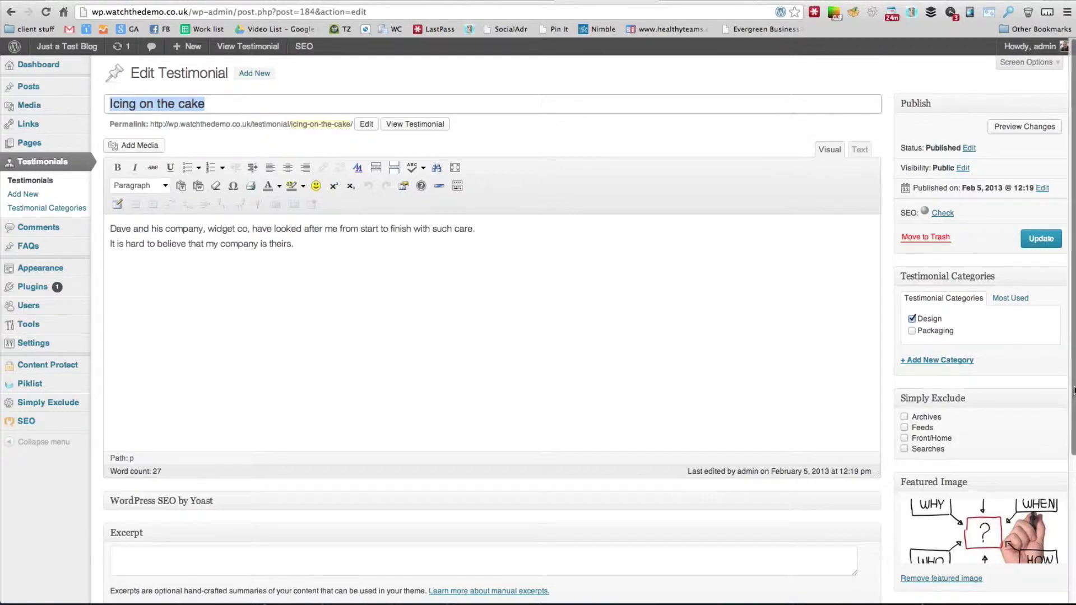
scroll(570, 404, down, 4)
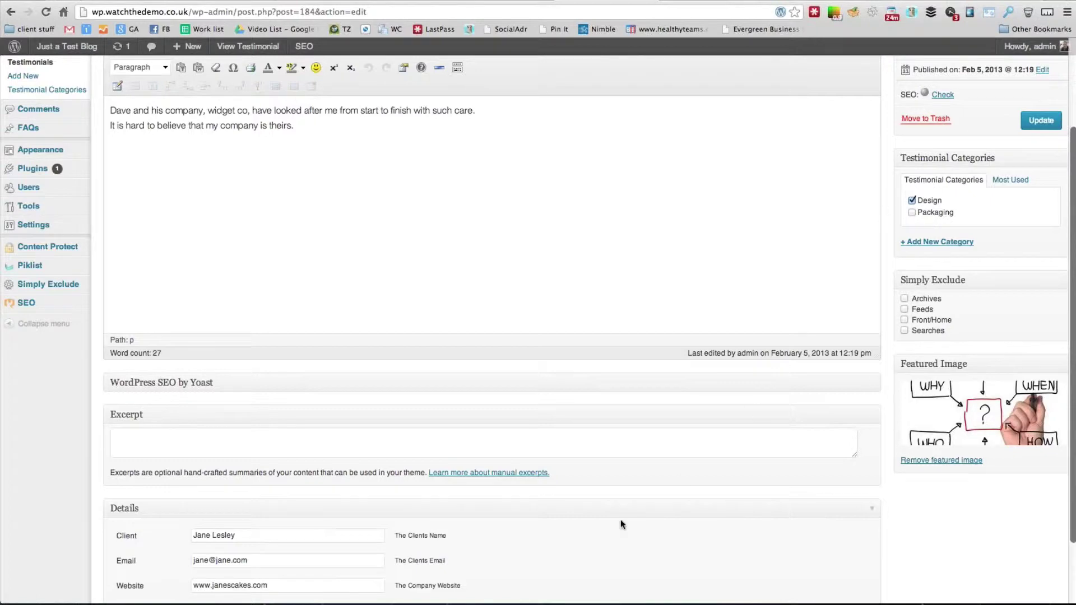
scroll(616, 513, down, 2)
scroll(616, 516, down, 1)
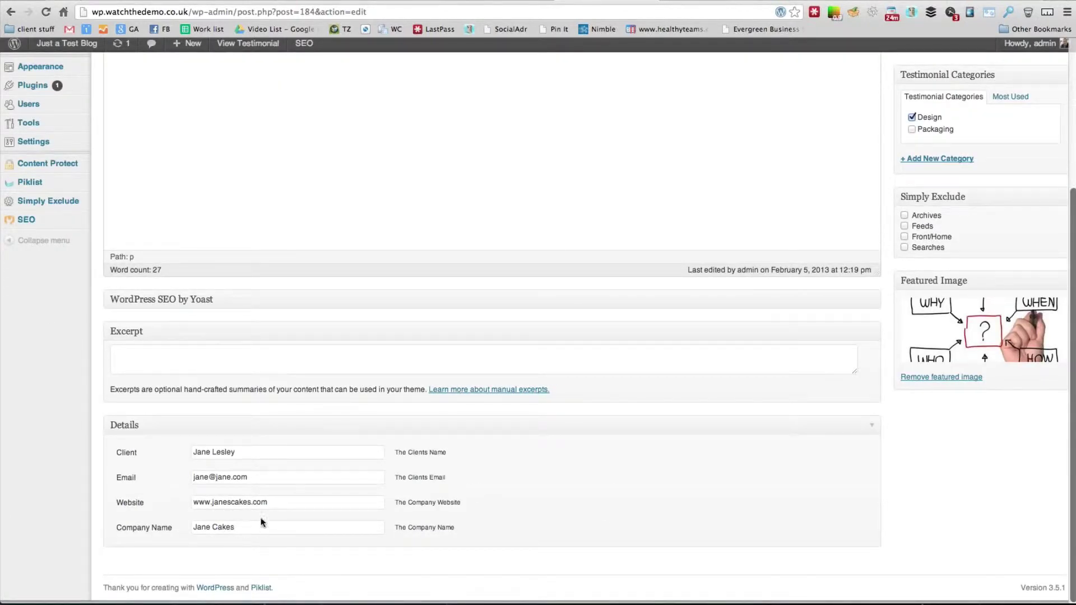
click(195, 502)
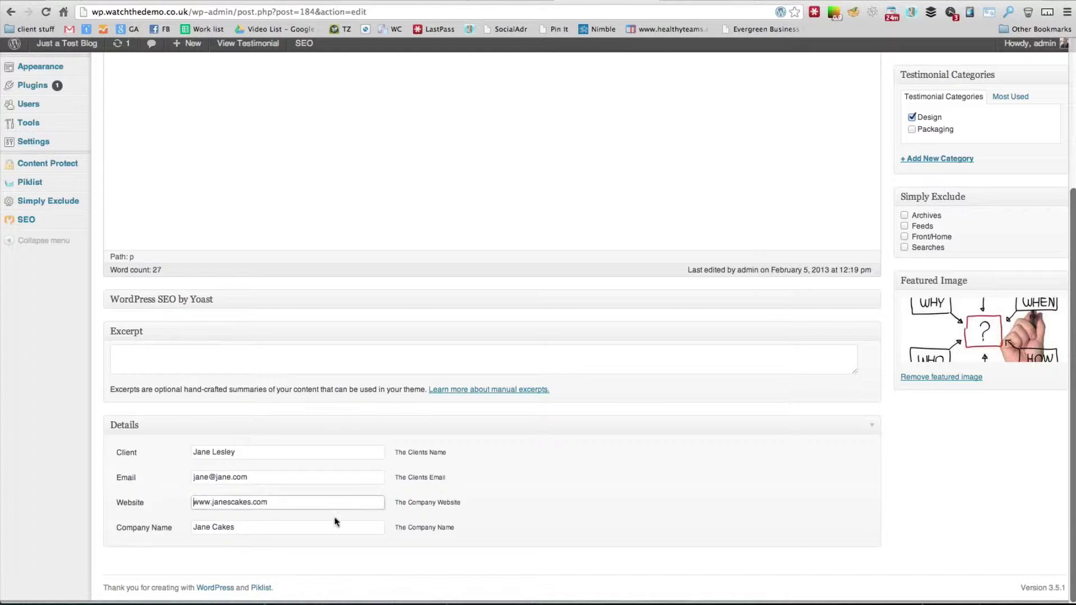
text(http://)
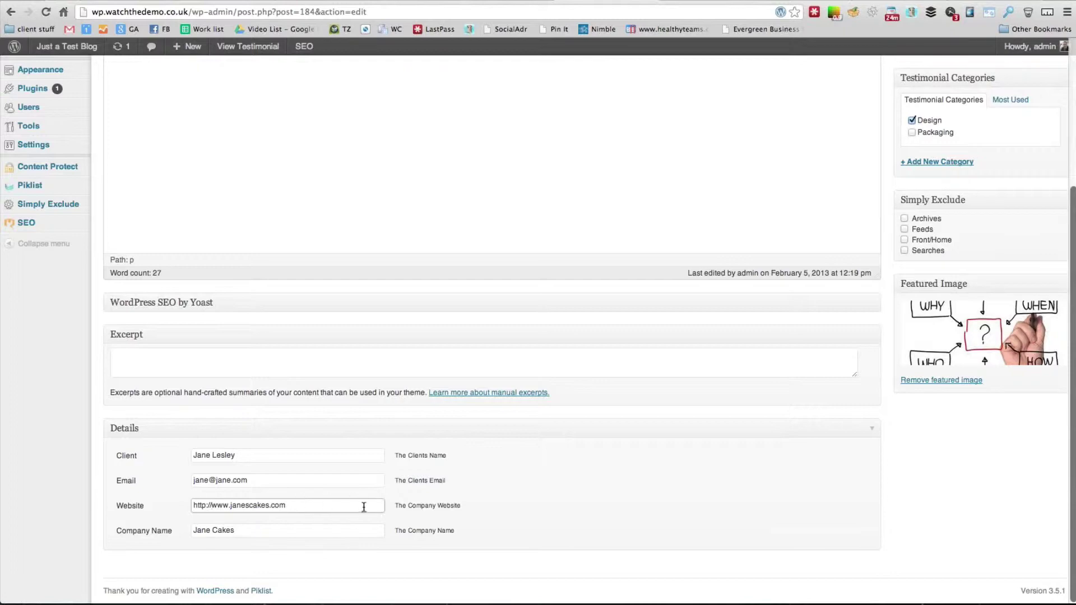
scroll(493, 507, up, 5)
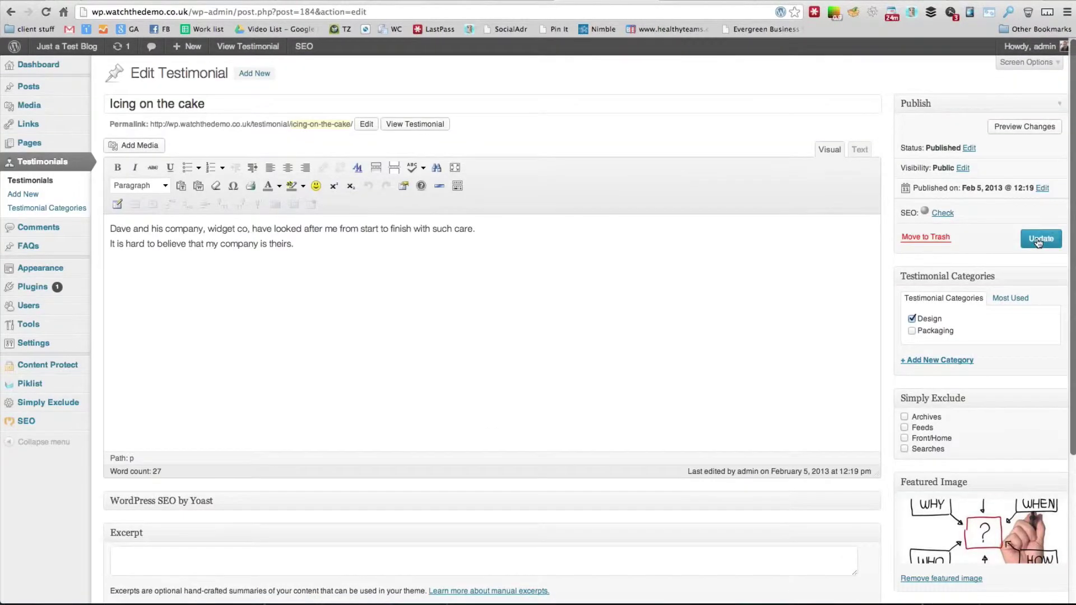
click(1038, 241)
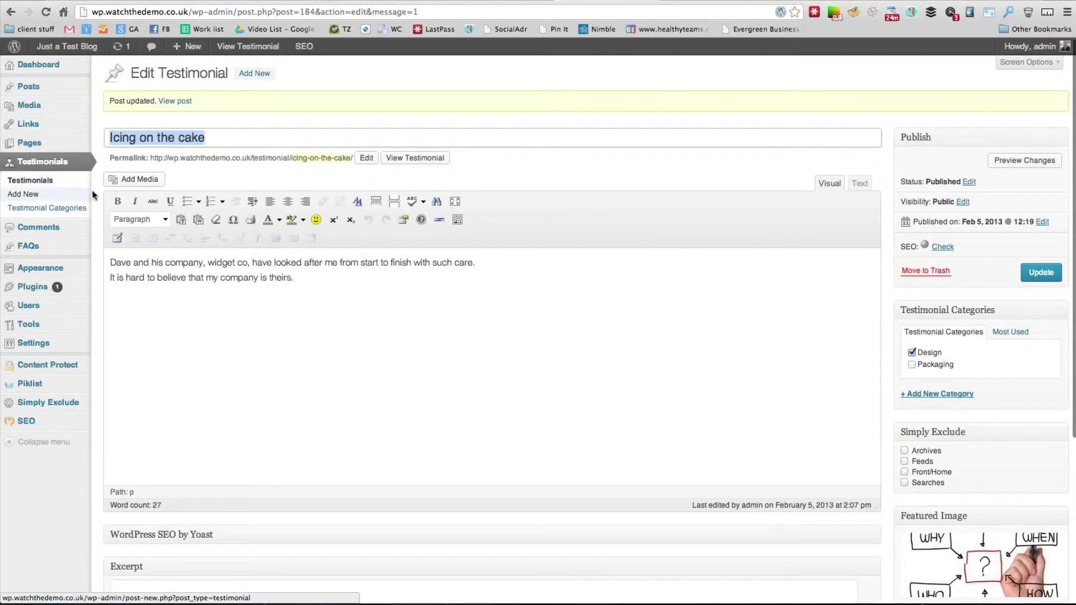
- View the testimonials on the blog's home page, then open that page for editing and examine the single-testimonial shortcode below its text
mouse_move(72, 46)
click(87, 68)
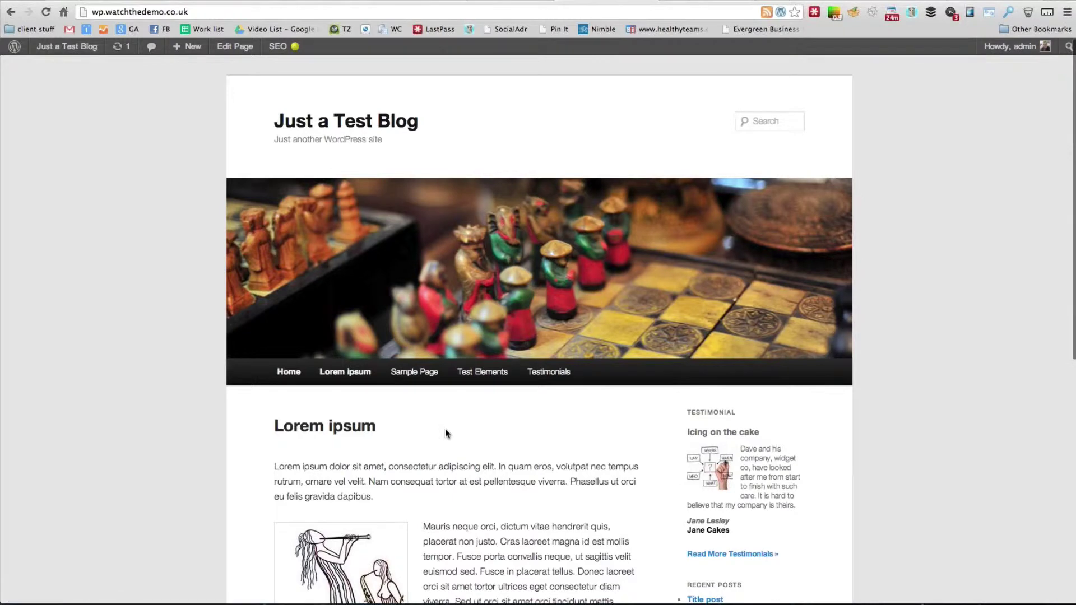
scroll(445, 429, down, 5)
scroll(445, 429, down, 2)
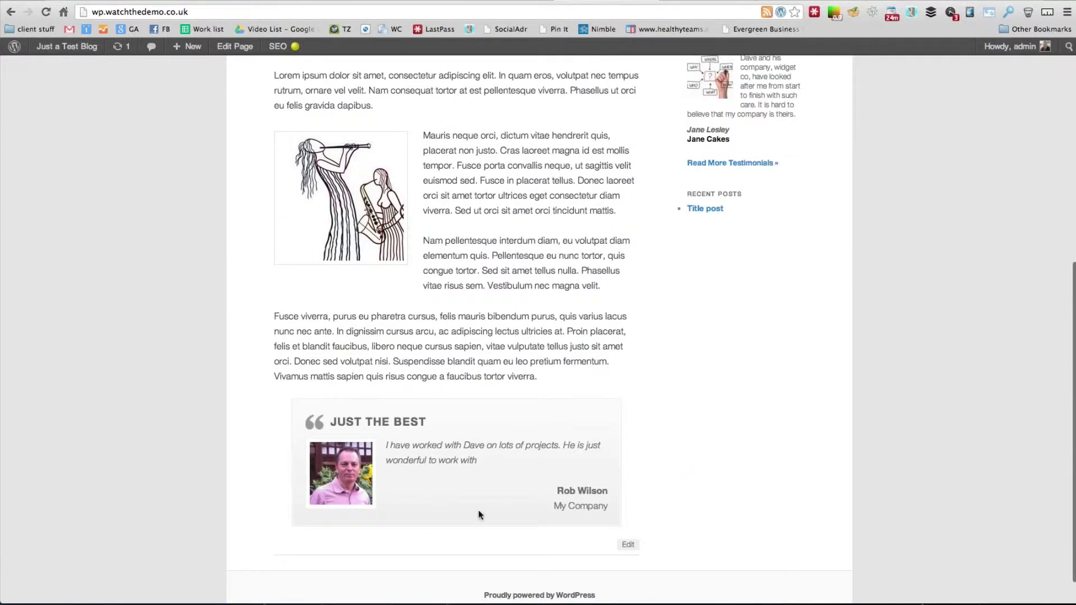
click(625, 546)
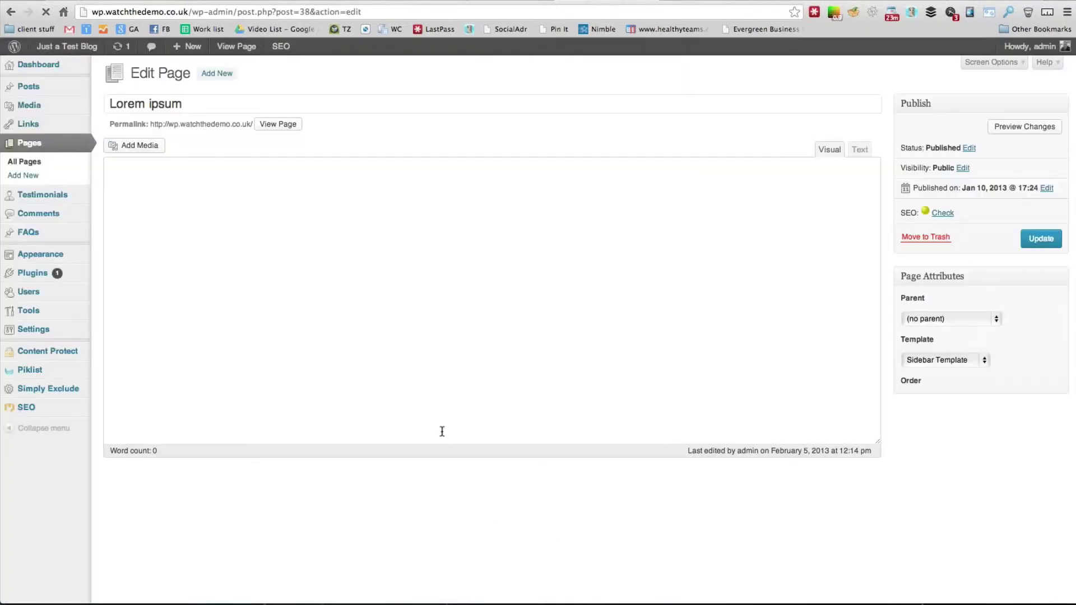
scroll(236, 269, down, 5)
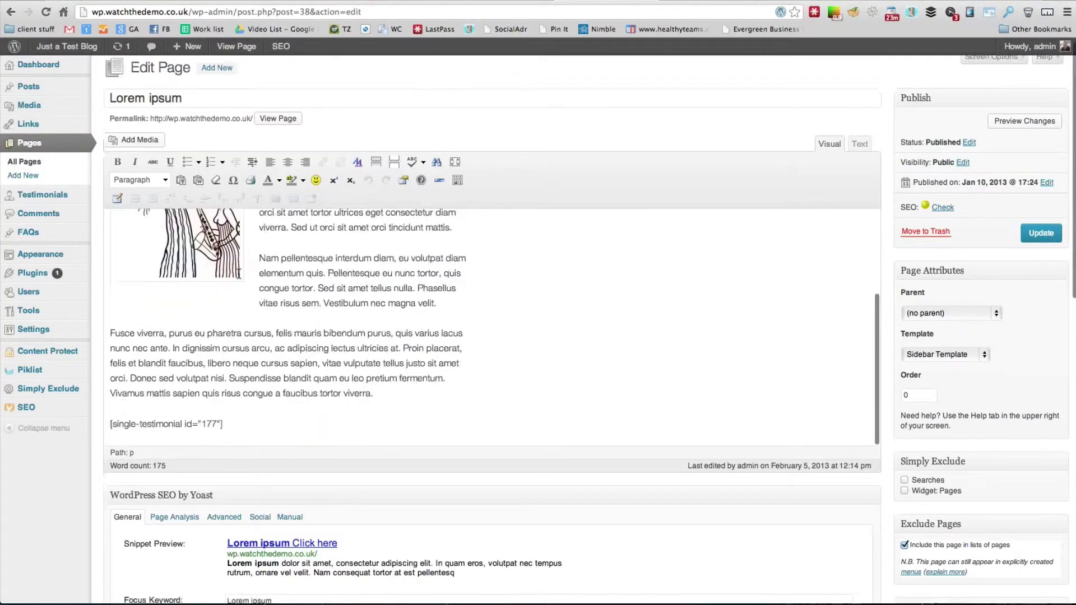
drag(230, 354, 94, 354)
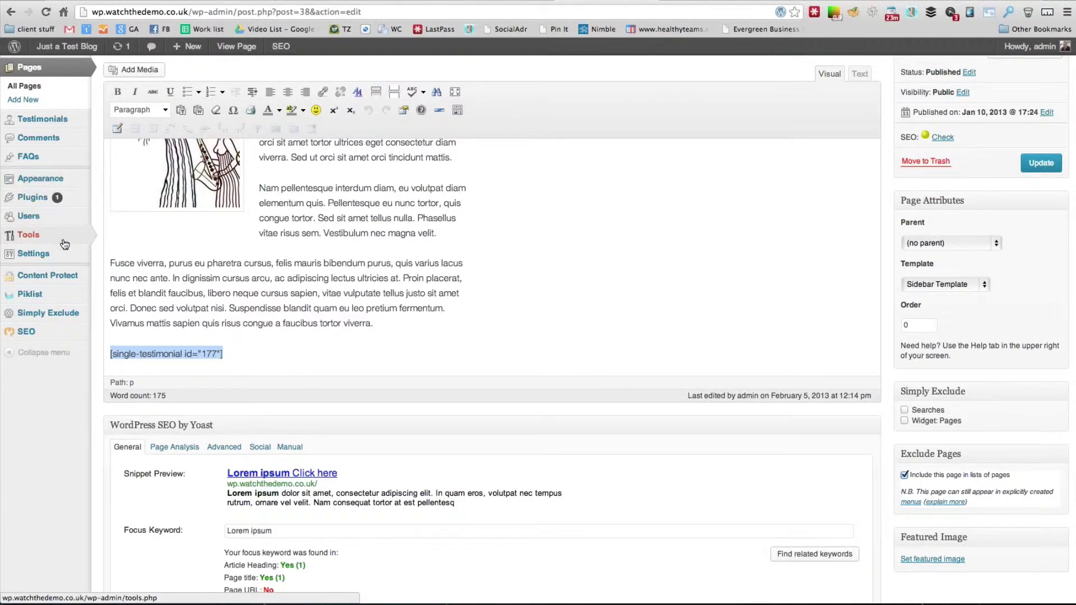
- Return to the testimonials list and locate the shortcode of the "Just the best" testimonial
mouse_move(57, 130)
click(105, 121)
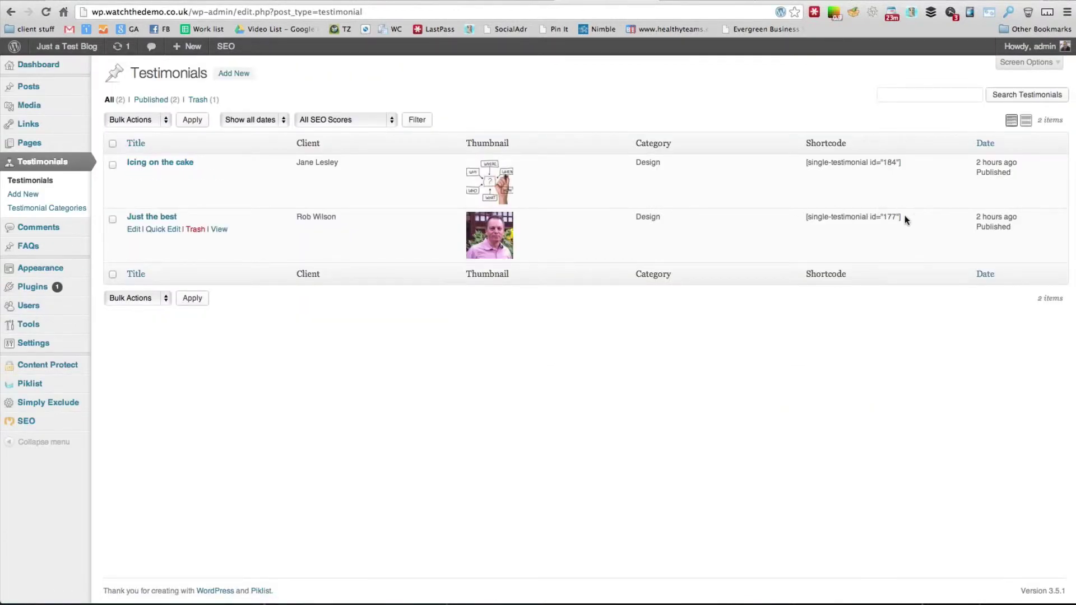
drag(903, 216, 805, 216)
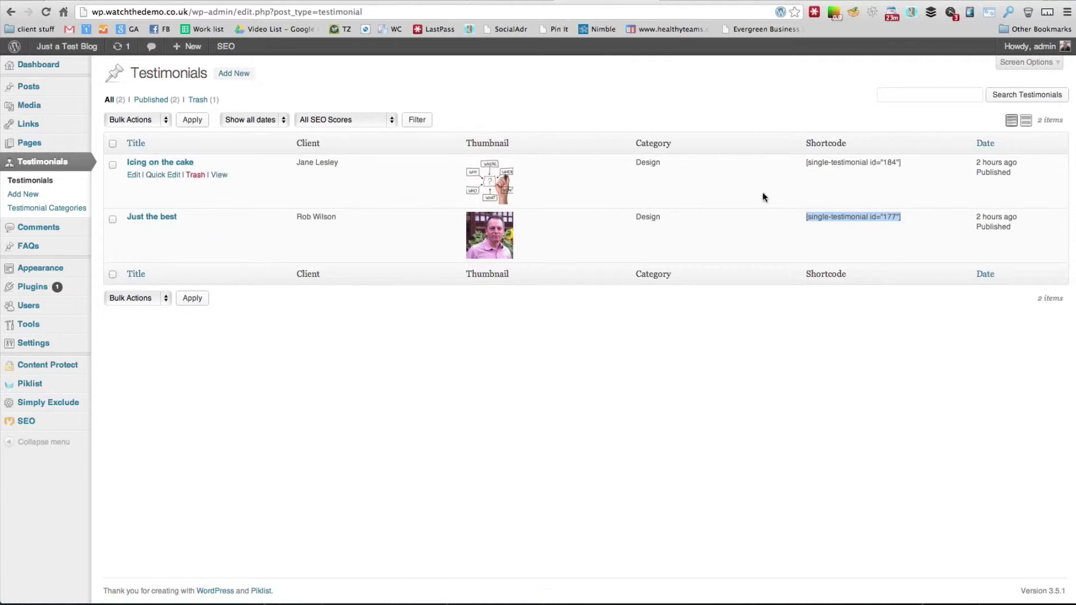
- Go to the site's widgets and expand the Testimonial Widget settings in the Main Sidebar
mouse_move(27, 270)
mouse_move(58, 289)
mouse_move(59, 270)
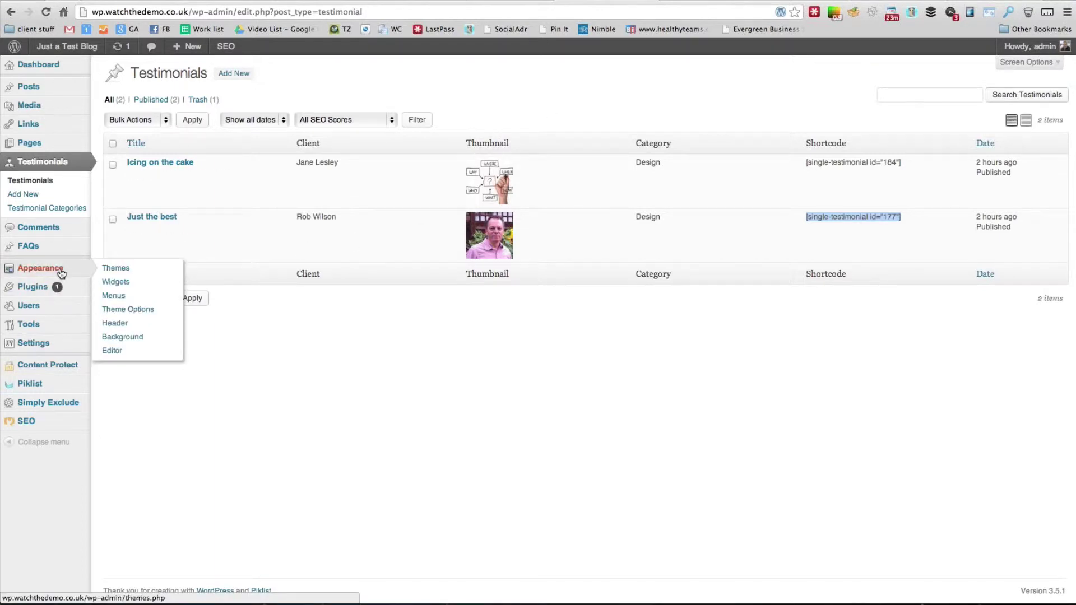
click(156, 288)
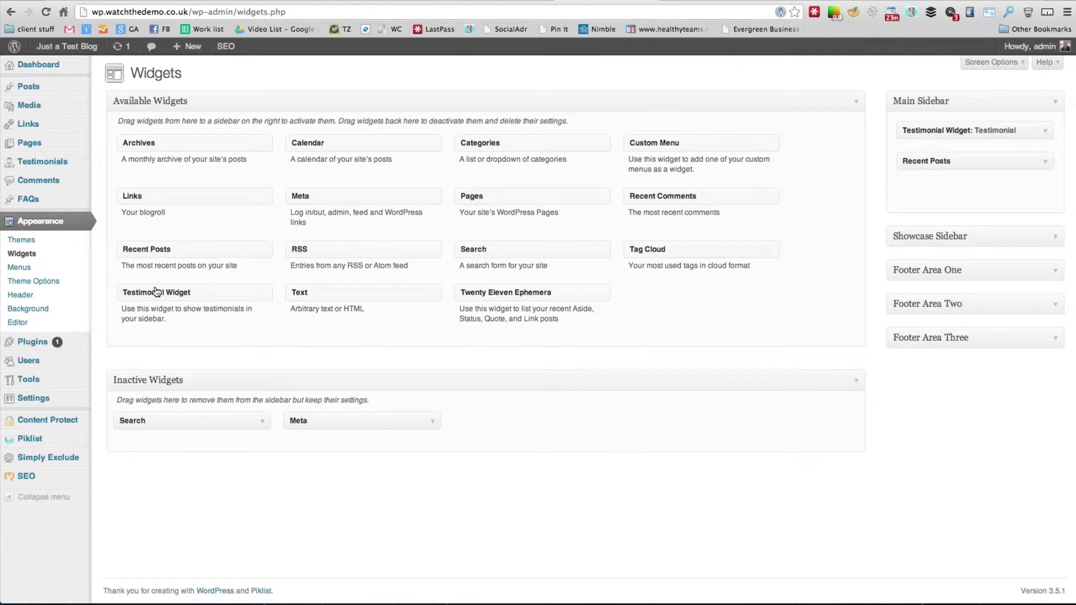
click(1045, 132)
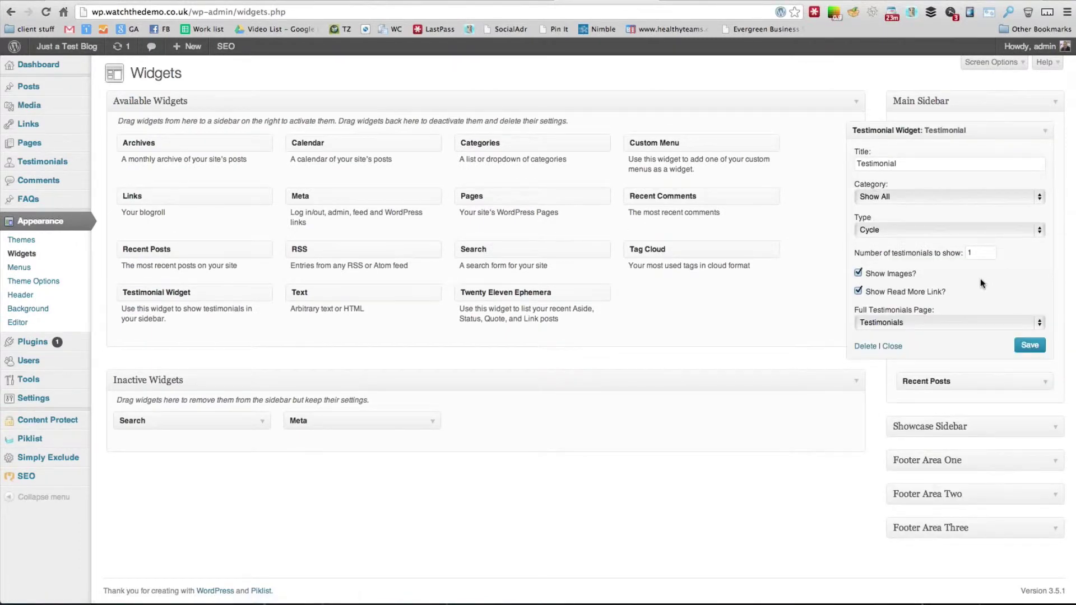
- Examine the Testimonial Widget's category and type choices, keeping Show All and Cycle, and close its settings
click(931, 203)
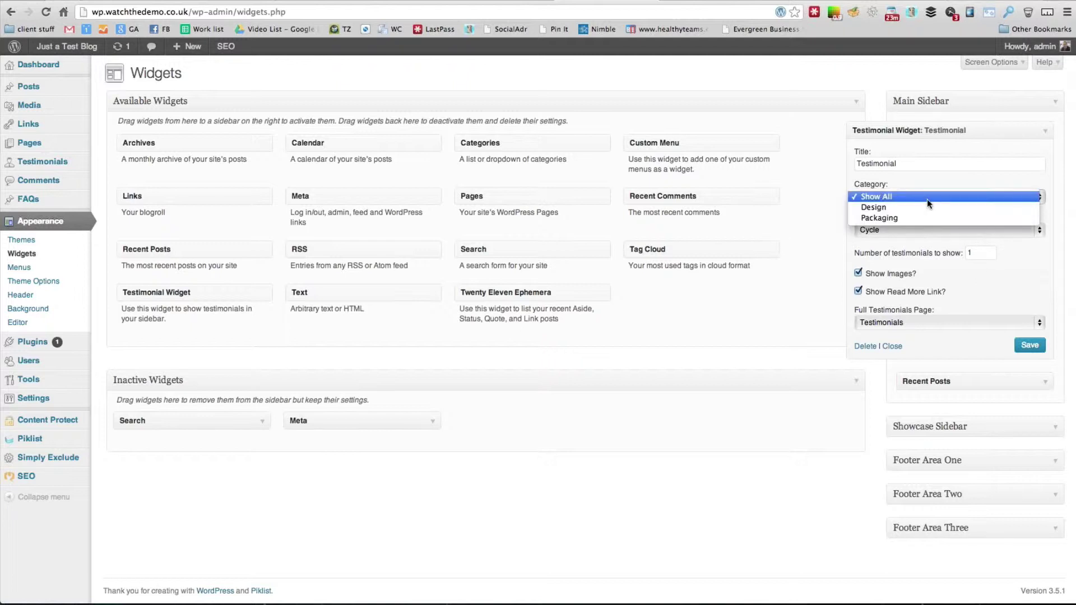
click(936, 230)
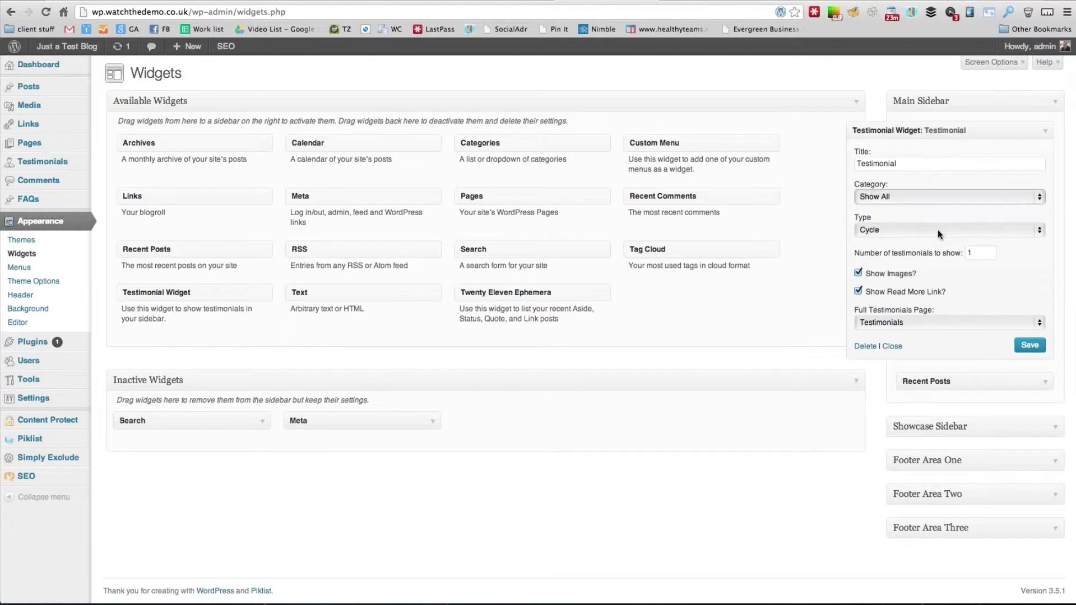
click(935, 231)
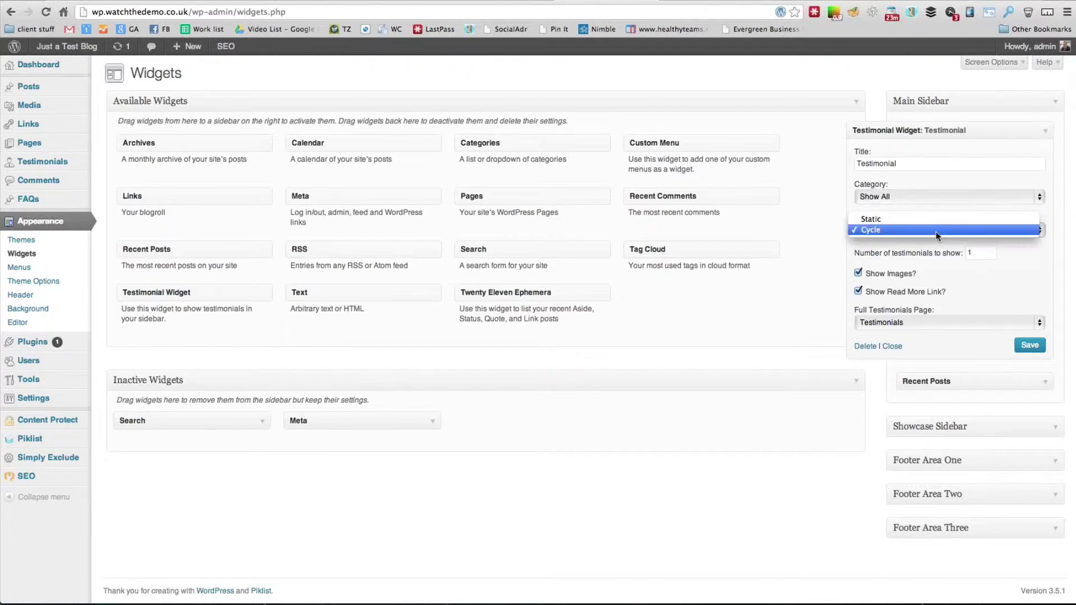
click(936, 231)
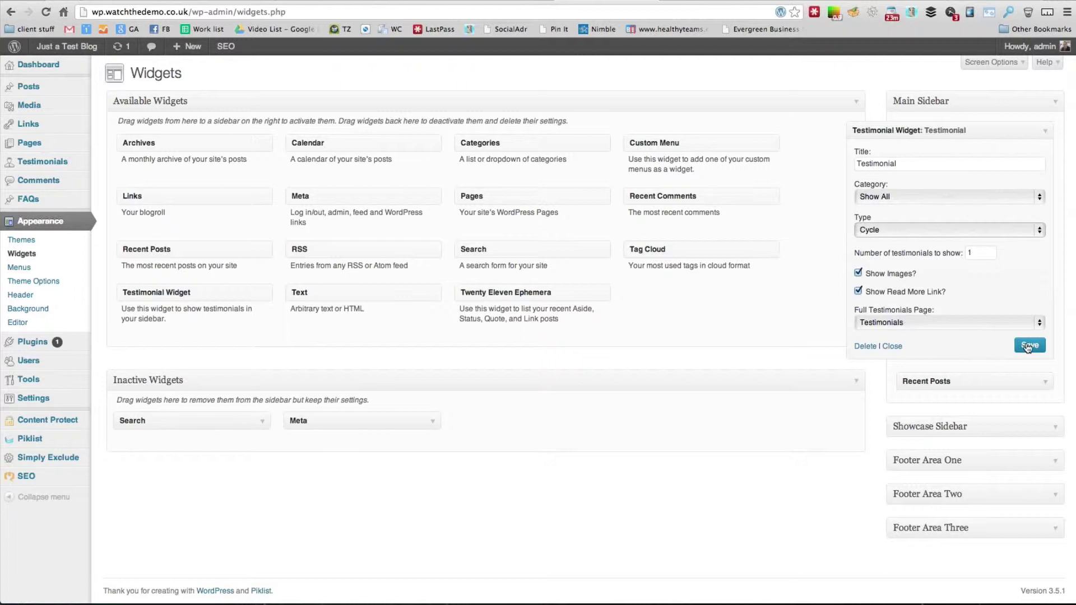
click(895, 348)
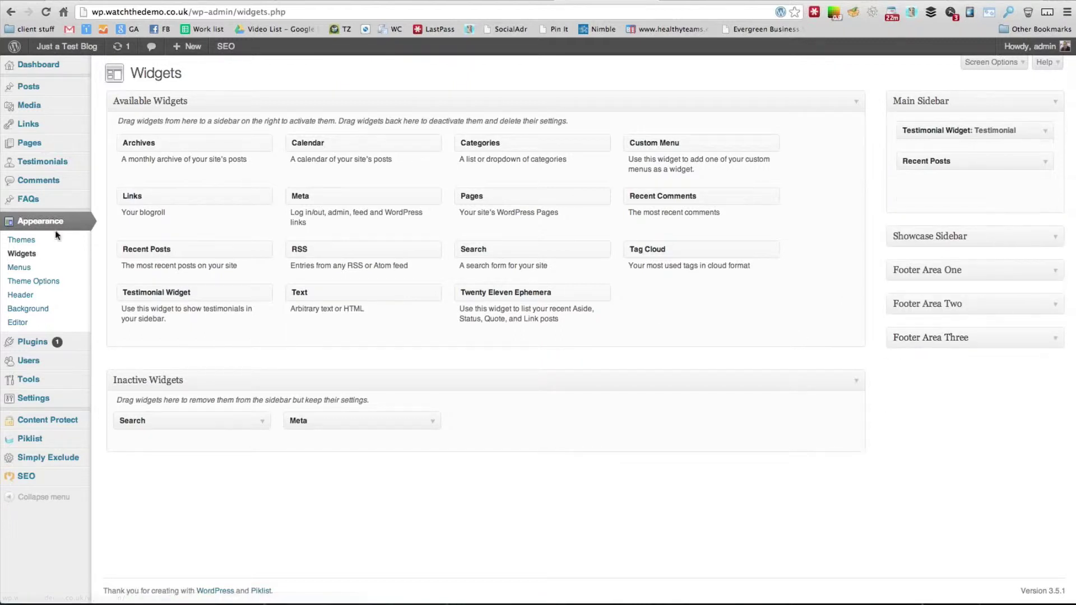
mouse_move(55, 149)
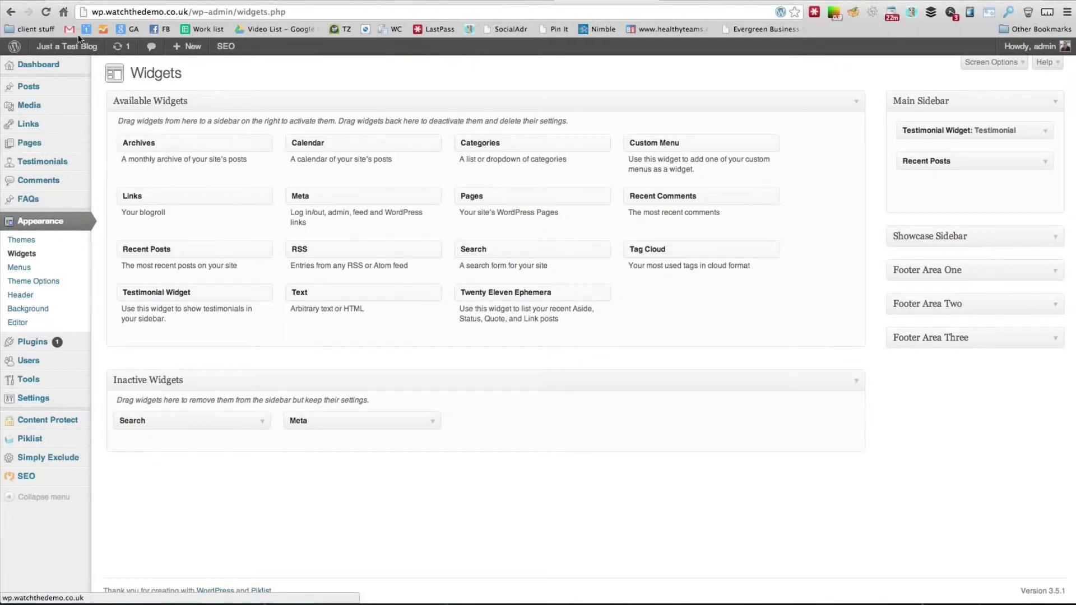
- Reach the full Testimonials page through the blog's sidebar widget, then open it for editing and highlight its [full-testimonials] shortcode
mouse_move(79, 46)
click(77, 66)
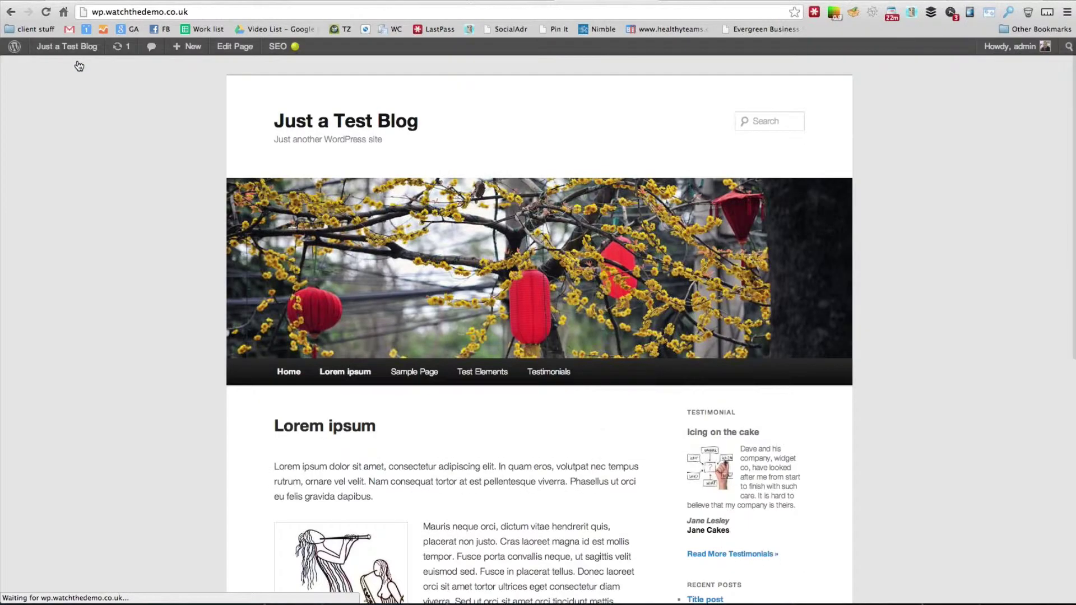
click(720, 554)
scroll(542, 441, down, 5)
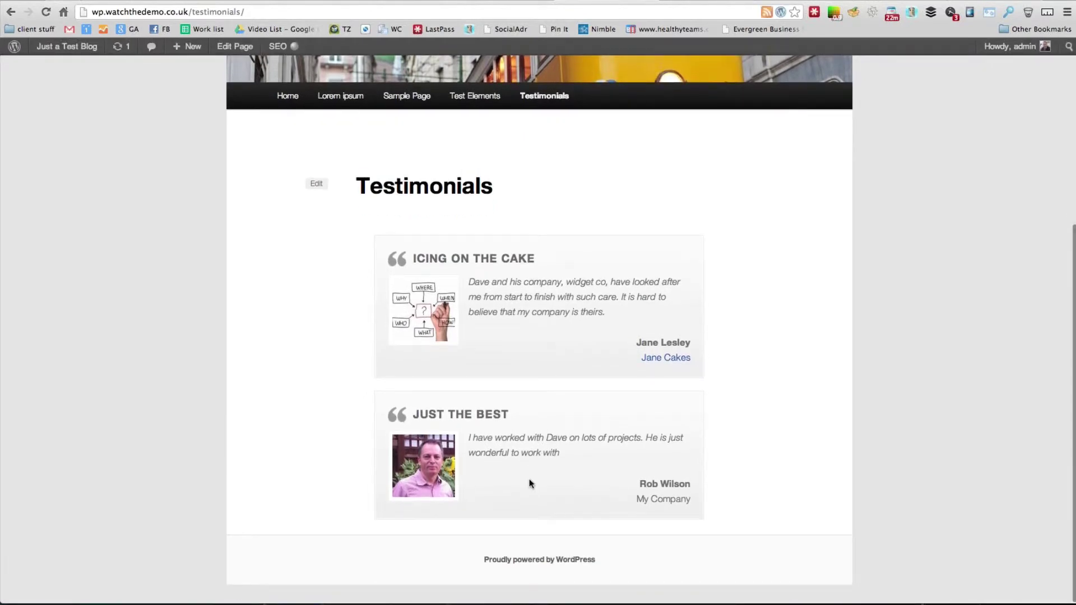
click(324, 184)
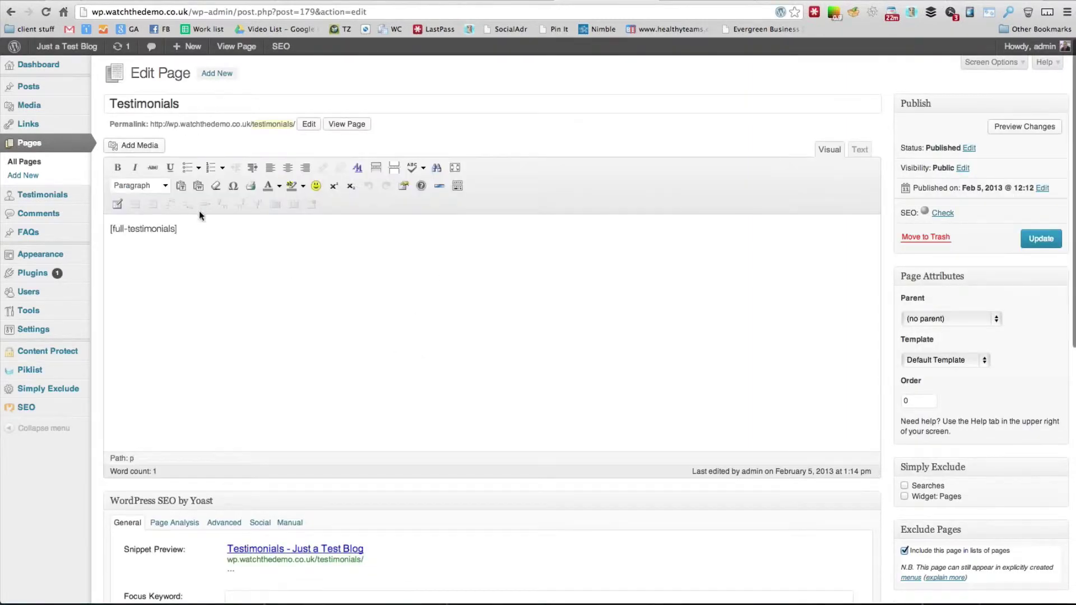
drag(183, 233, 107, 235)
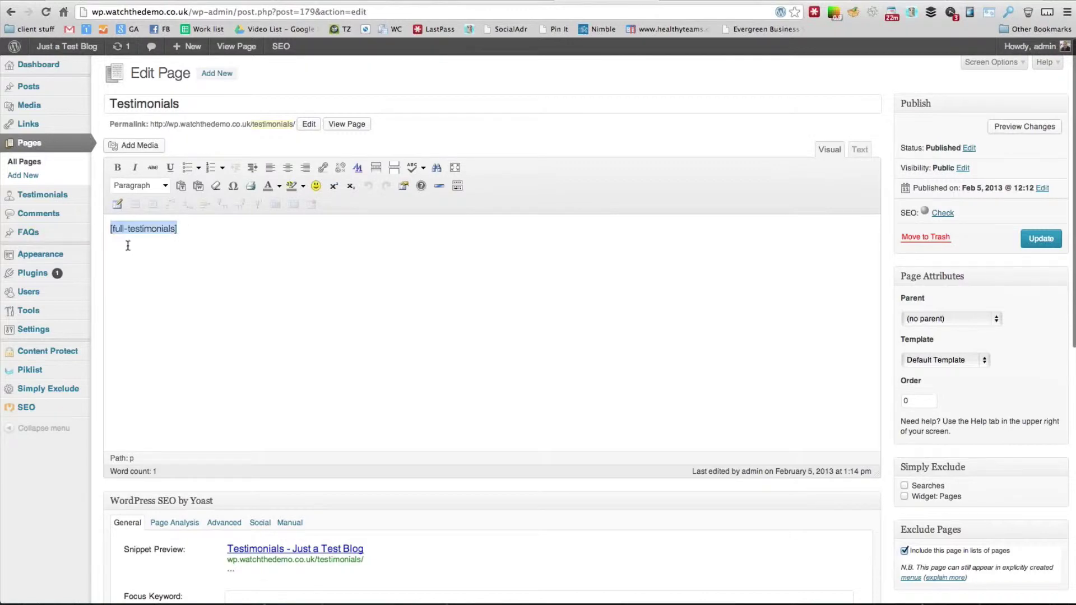
- Consult the GC Testimonials installation and FAQ pages on WordPress.org and highlight the full-testimonials shortcode with its category attribute
click(506, 2)
scroll(537, 261, up, 4)
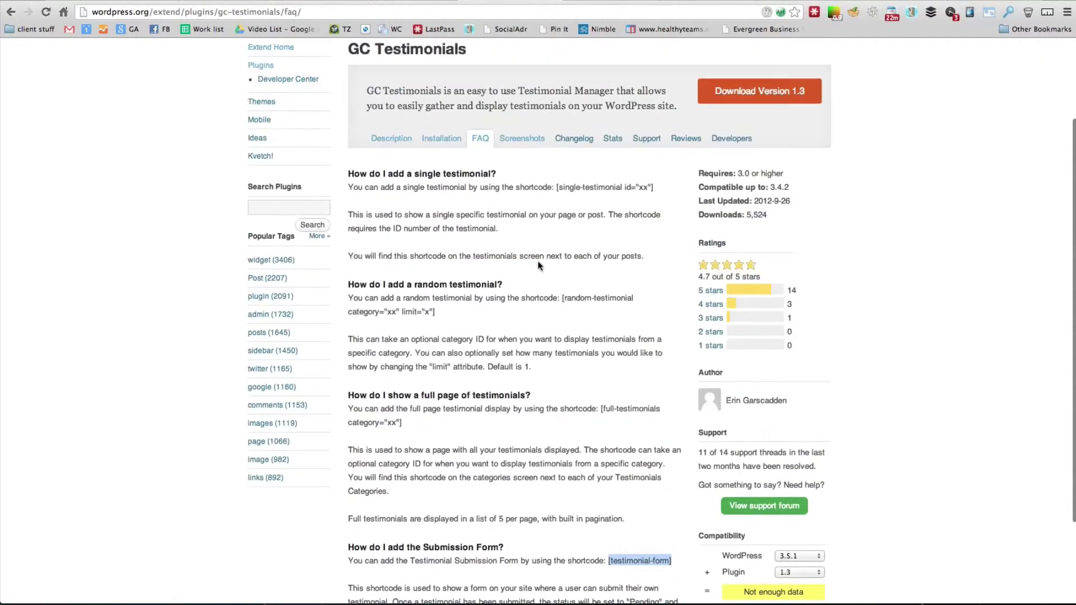
scroll(537, 265, down, 2)
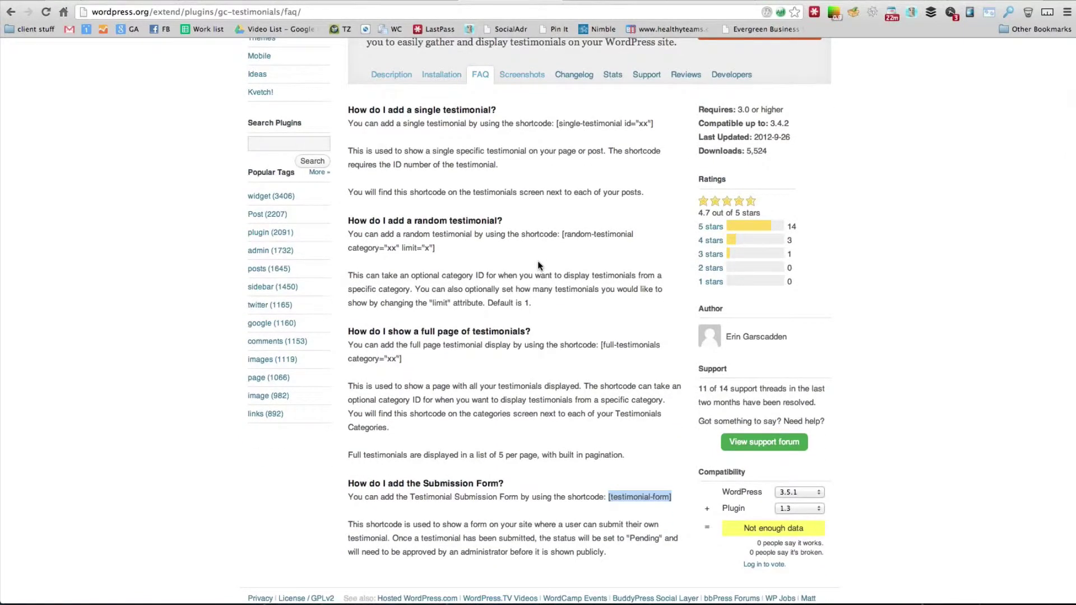
scroll(493, 392, up, 2)
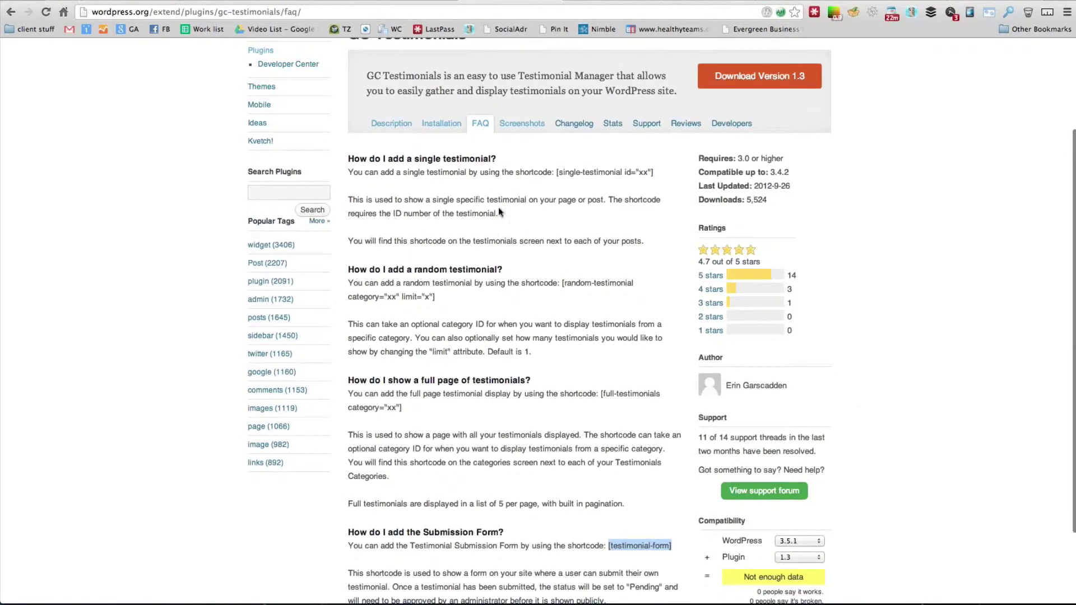
click(442, 125)
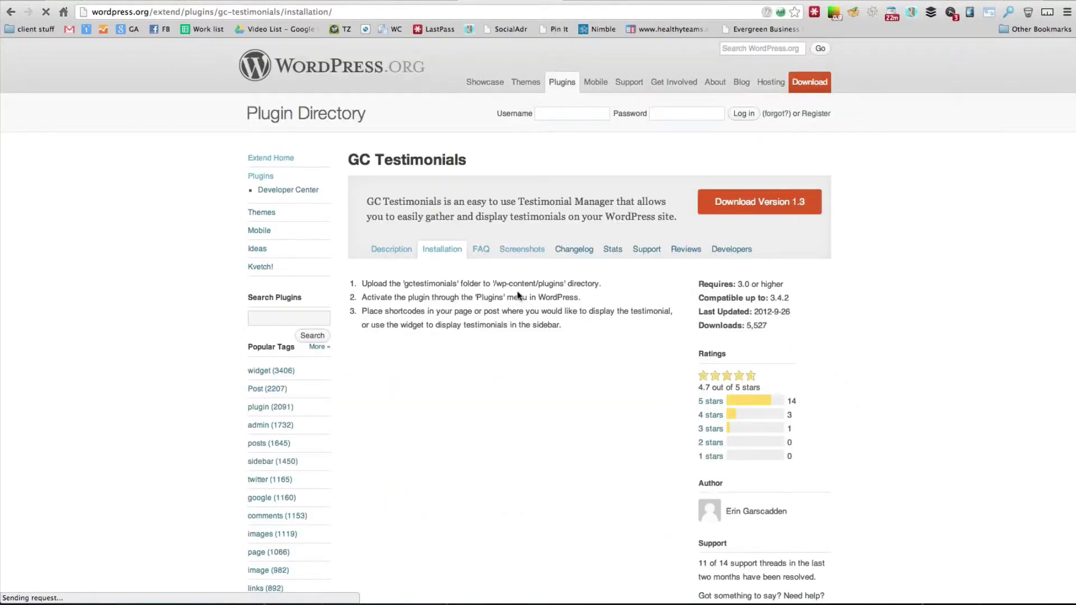
click(477, 252)
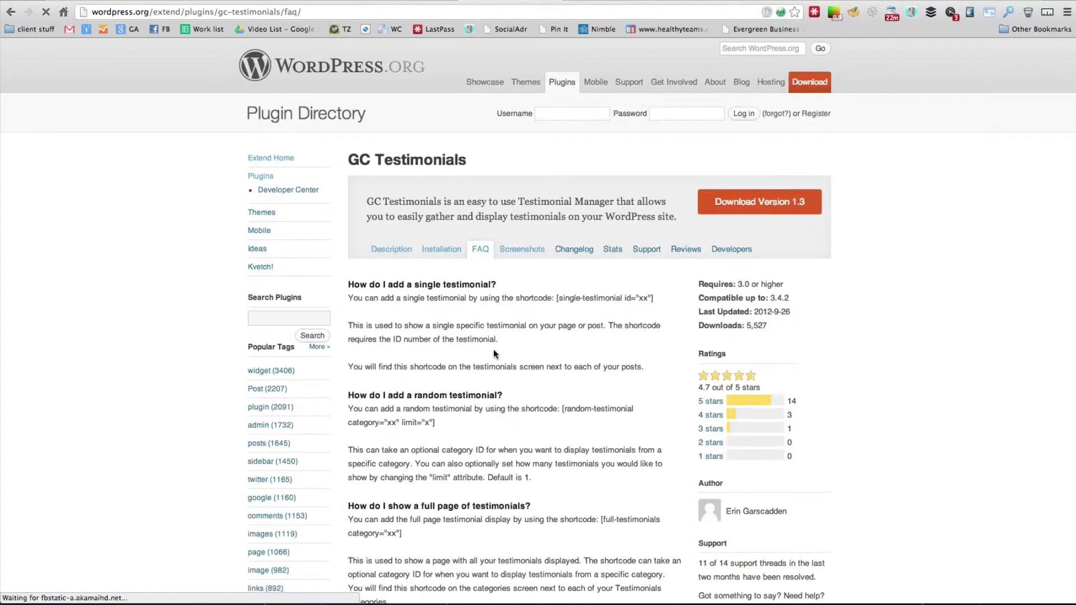
scroll(492, 349, down, 3)
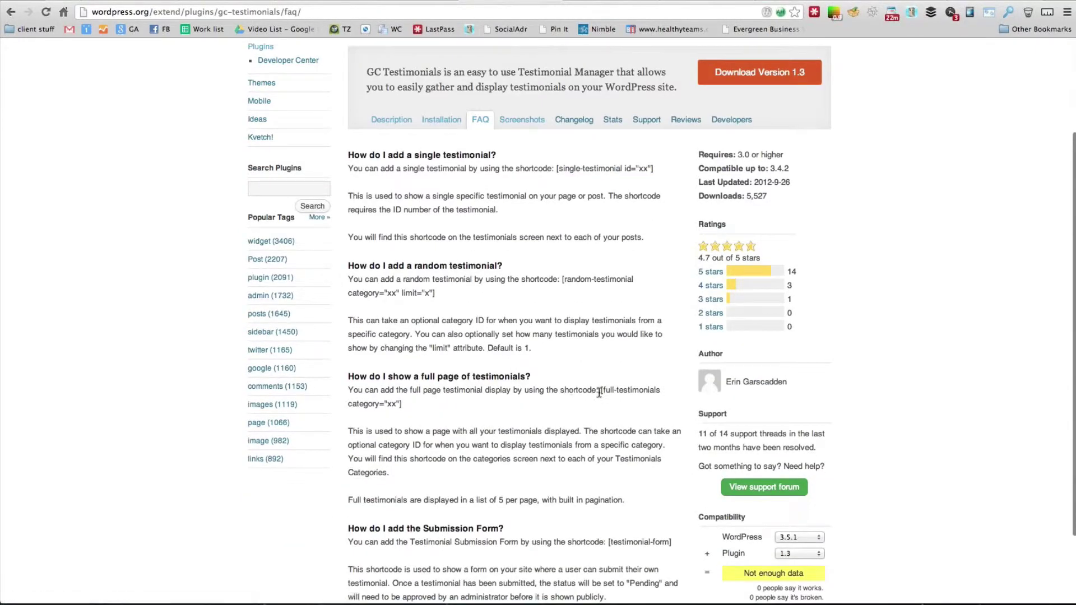
drag(601, 389, 412, 404)
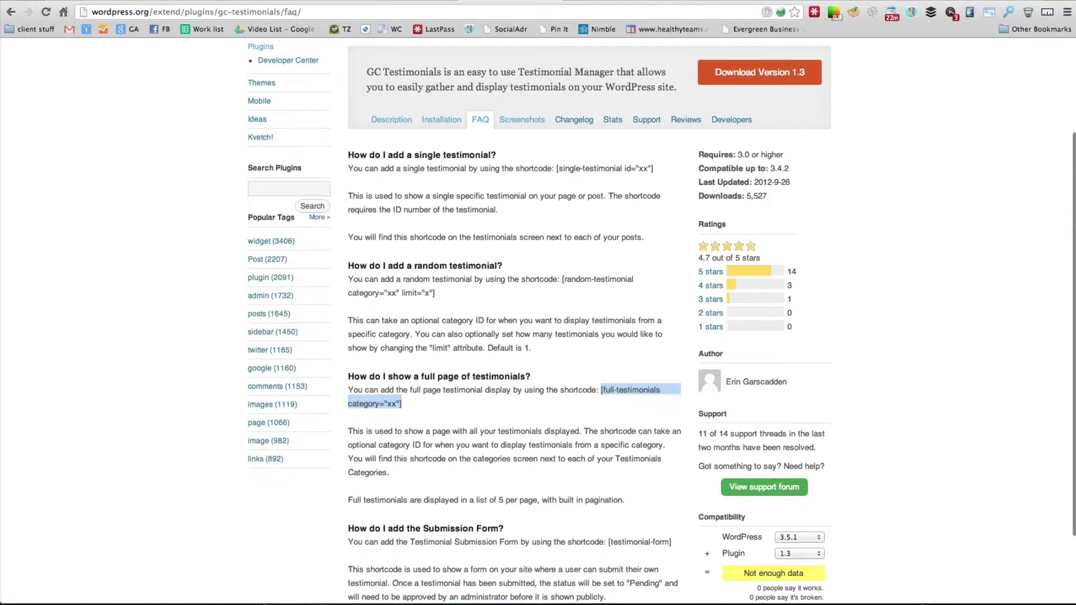
- Compare the shortcode in the Testimonials page editor with the one in the plugin's FAQ
click(613, 0)
click(519, 1)
click(614, 1)
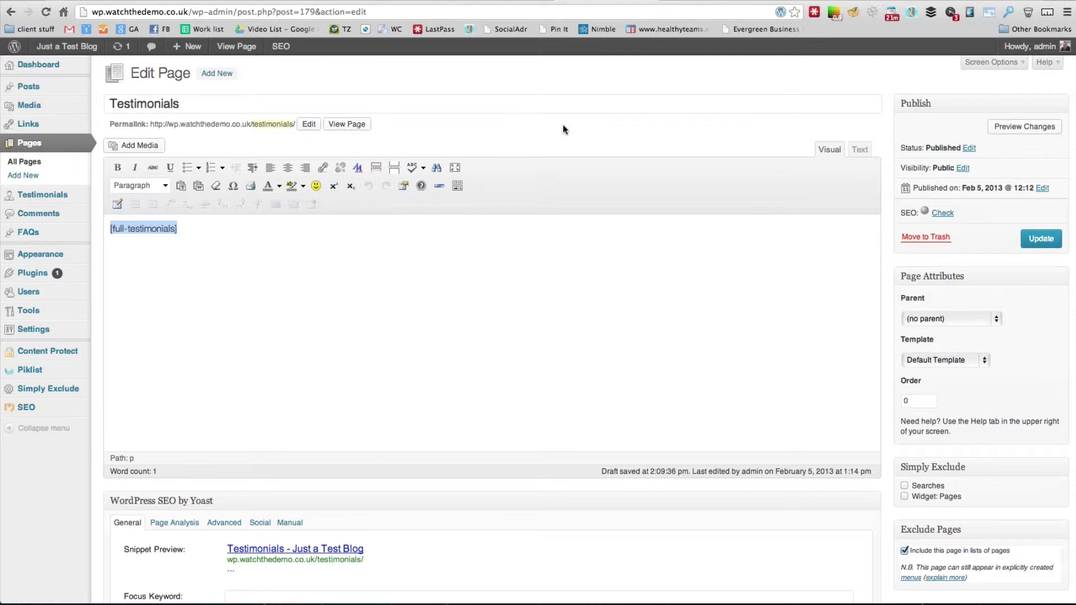
click(503, 3)
scroll(499, 173, up, 5)
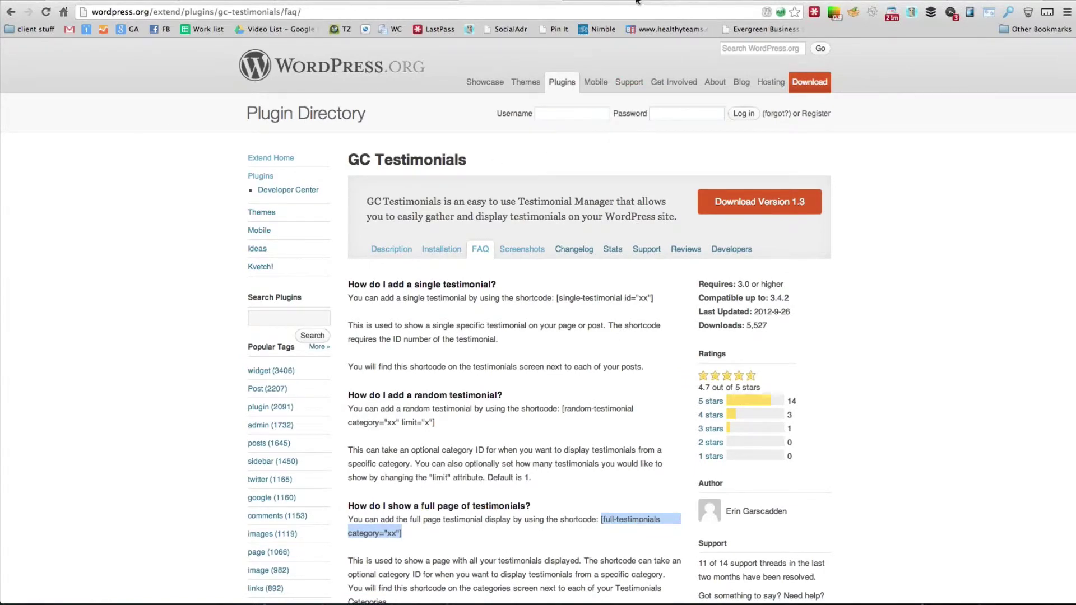
- Switch to BookBaby's Frequently Asked Questions page and examine its keyword search, category links and list of questions
click(697, 2)
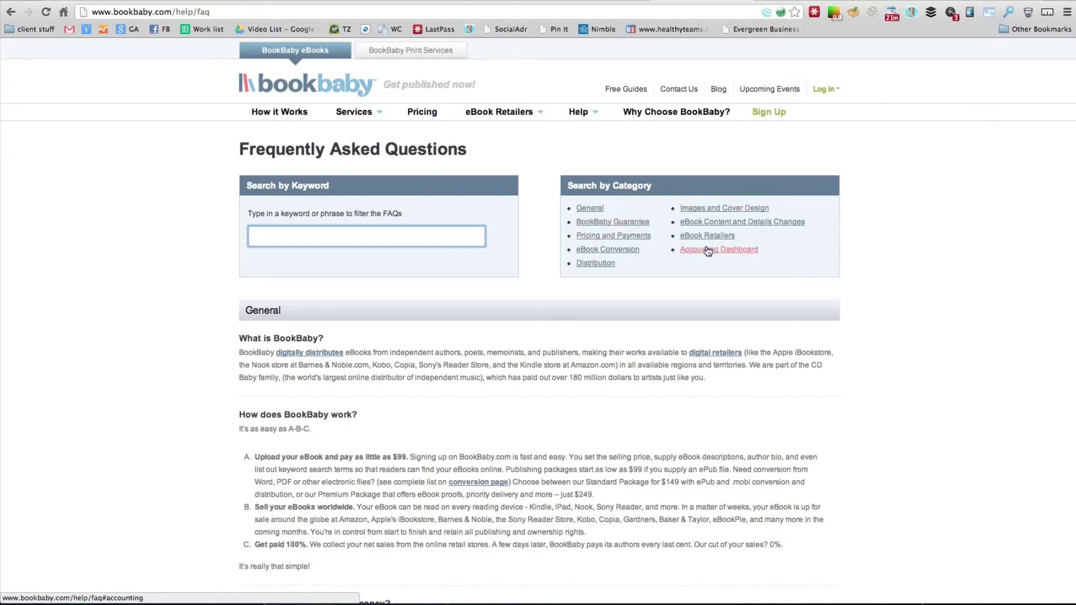
scroll(395, 403, down, 5)
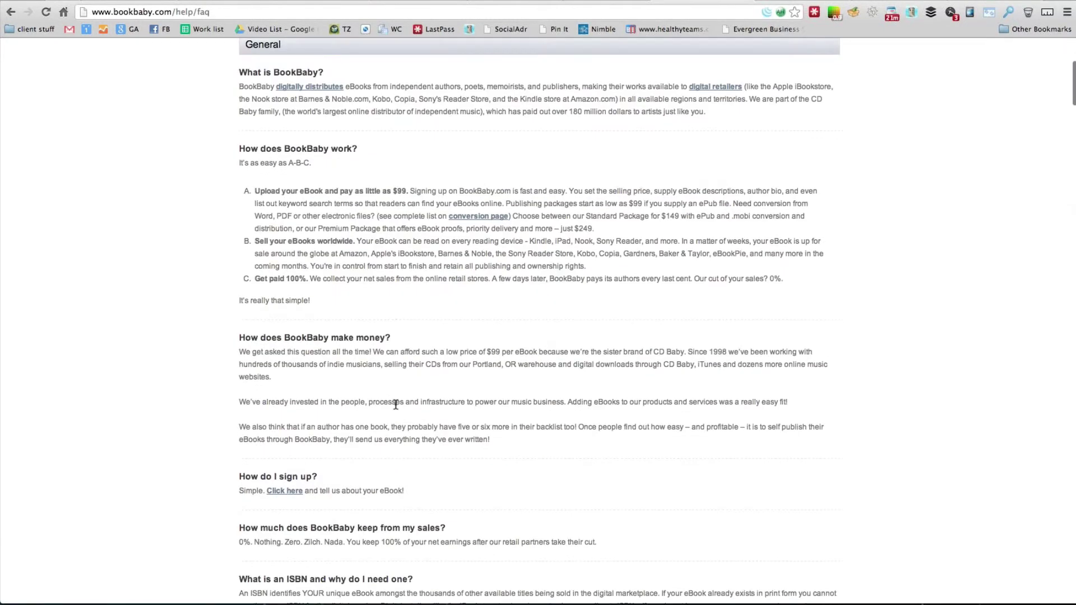
scroll(395, 403, down, 10)
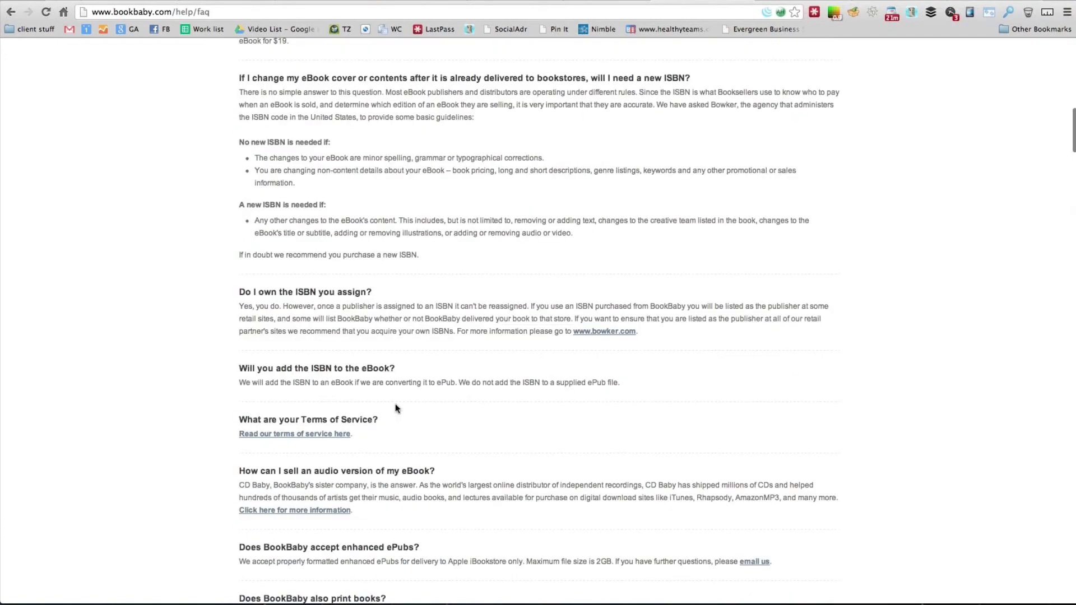
scroll(395, 407, up, 12)
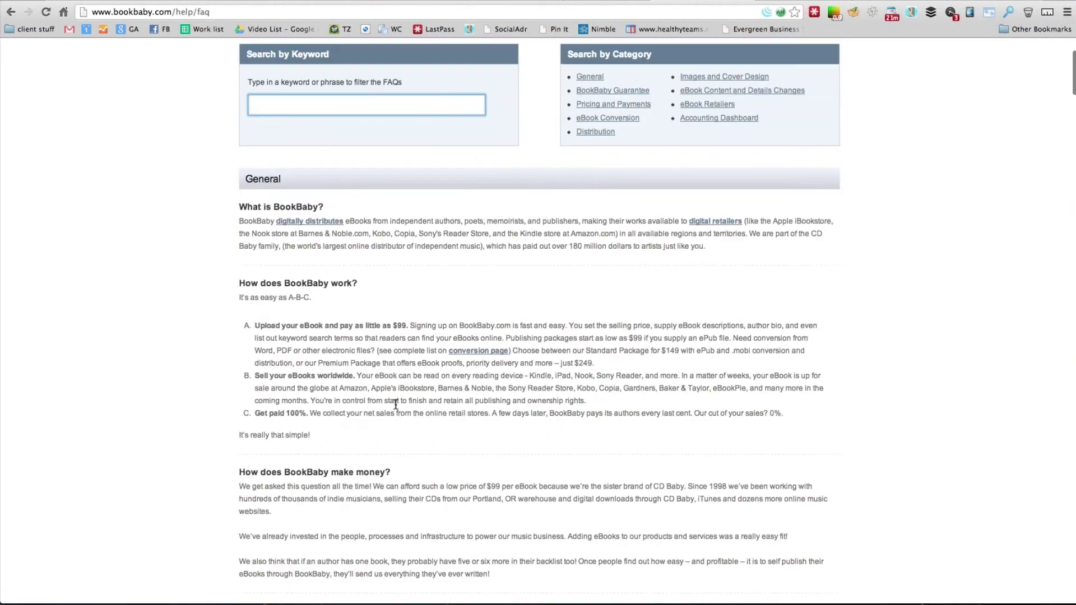
scroll(395, 403, up, 3)
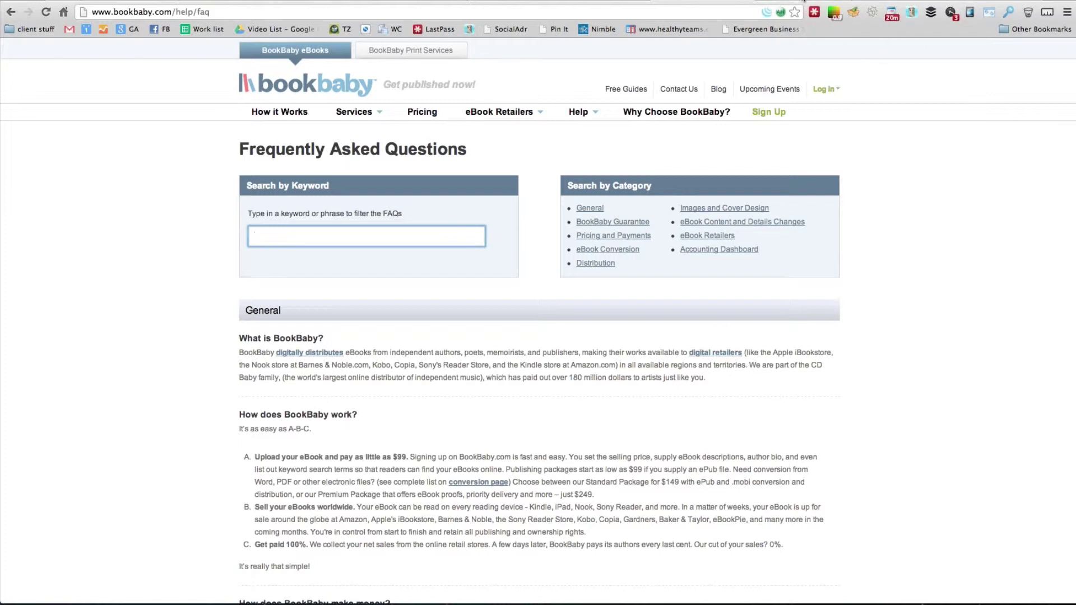
- Switch to WPMeansBusiness's Video FAQ page, play the Plugins video briefly and pause it
click(803, 1)
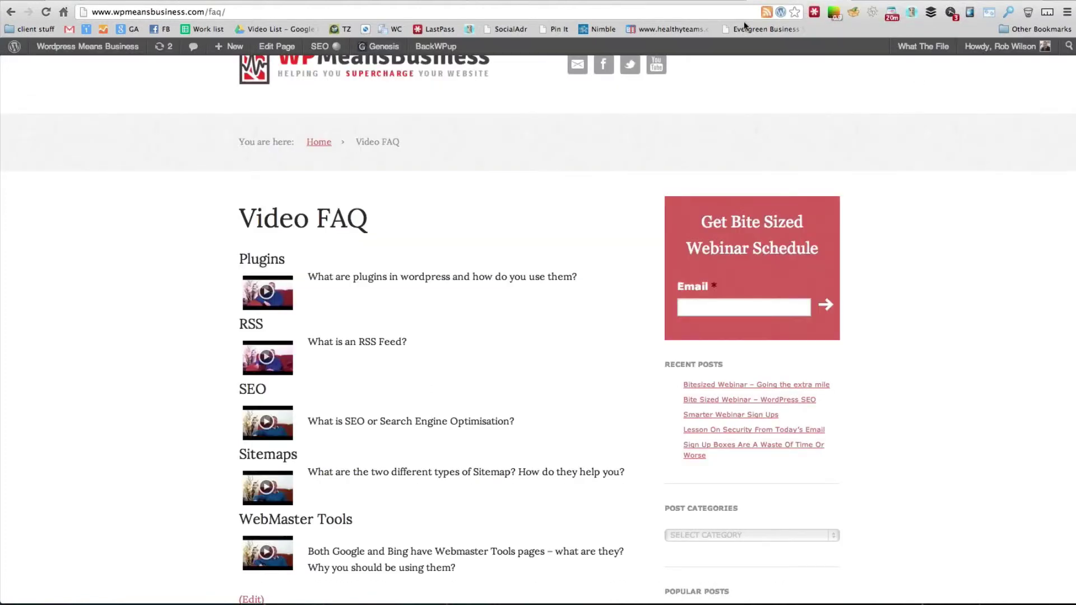
click(269, 294)
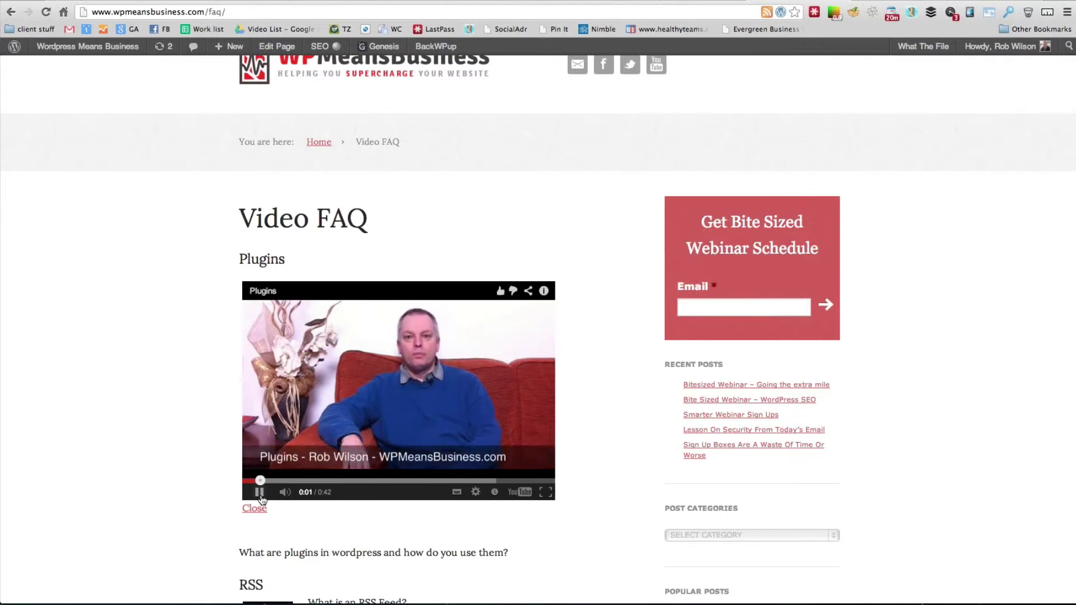
click(260, 493)
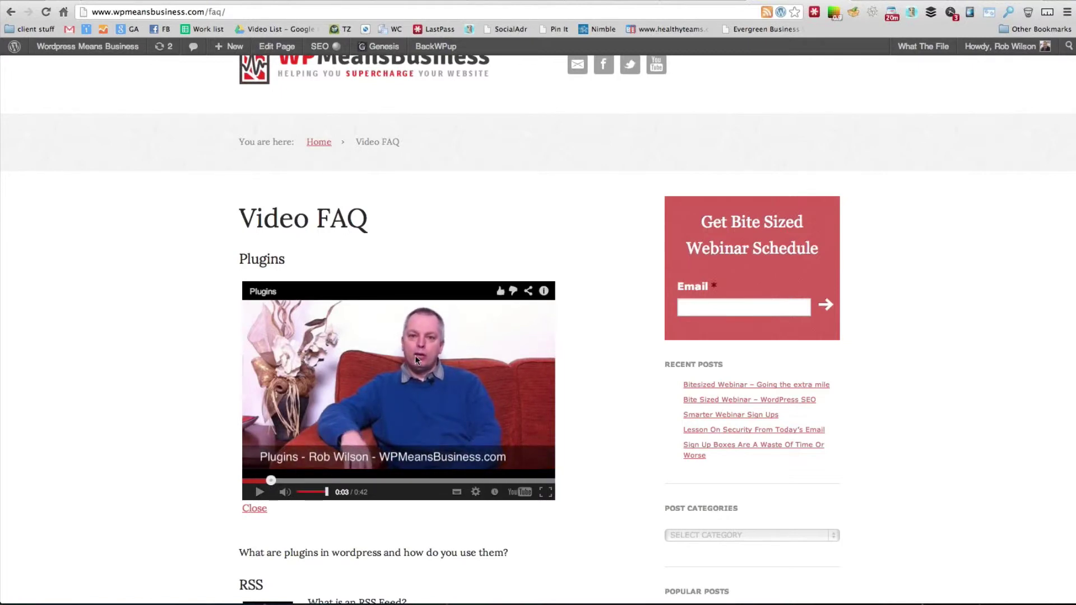
scroll(505, 216, up, 2)
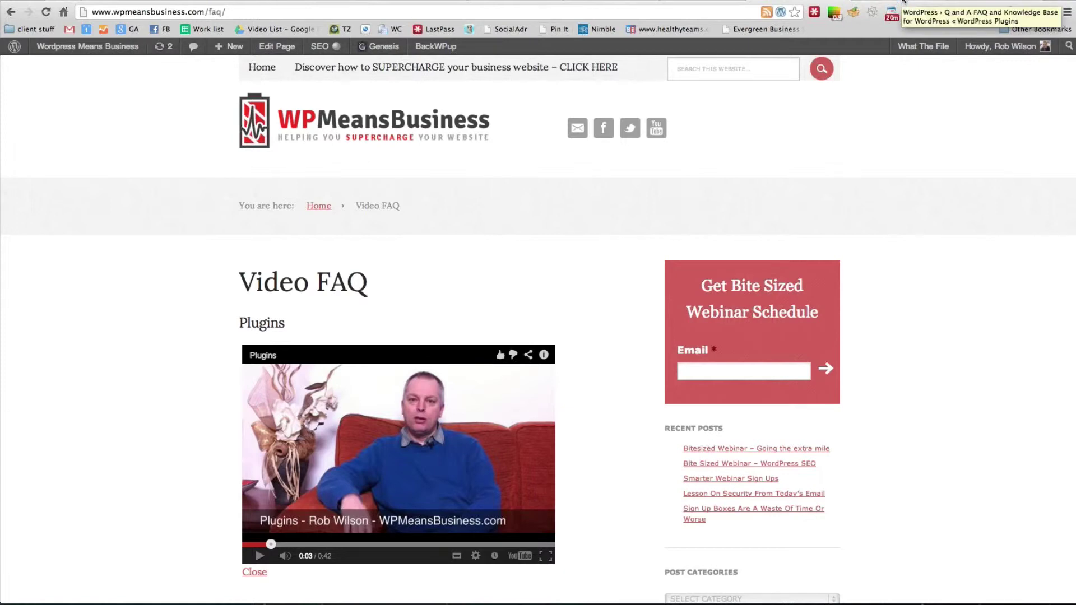
- Switch to the Q and A FAQ and Knowledge Base plugin page, highlight the plugin's name and skim its installation notes
click(903, 2)
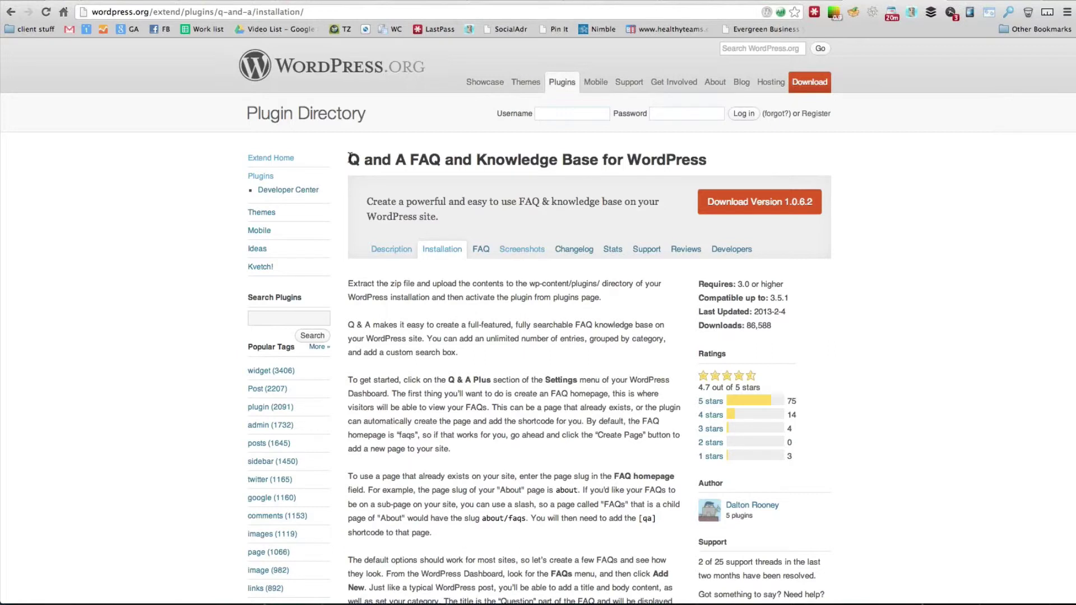
drag(349, 159, 718, 163)
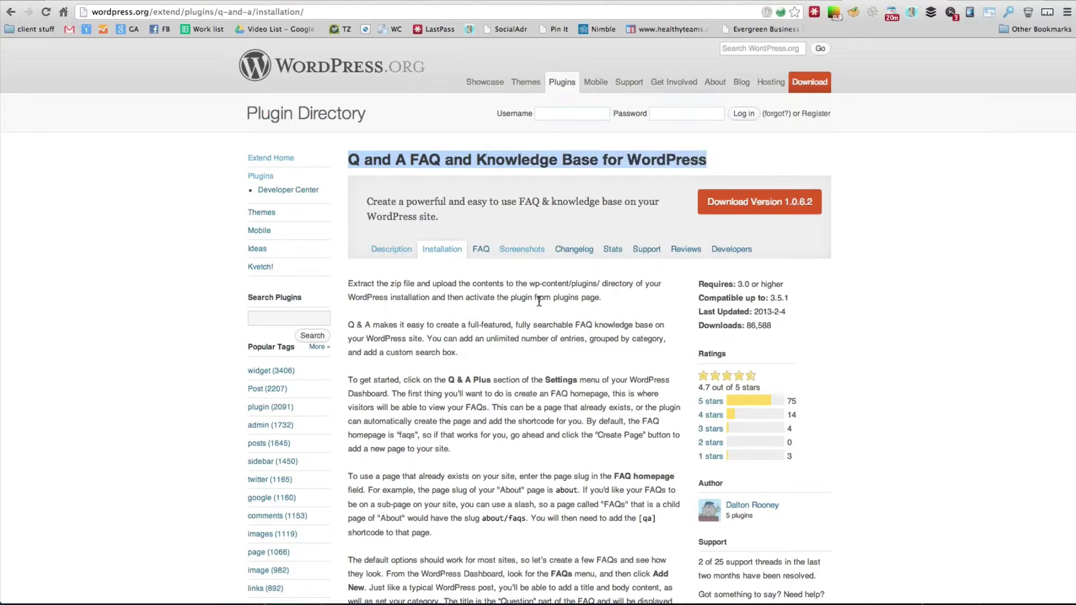
scroll(517, 315, down, 3)
scroll(517, 315, up, 3)
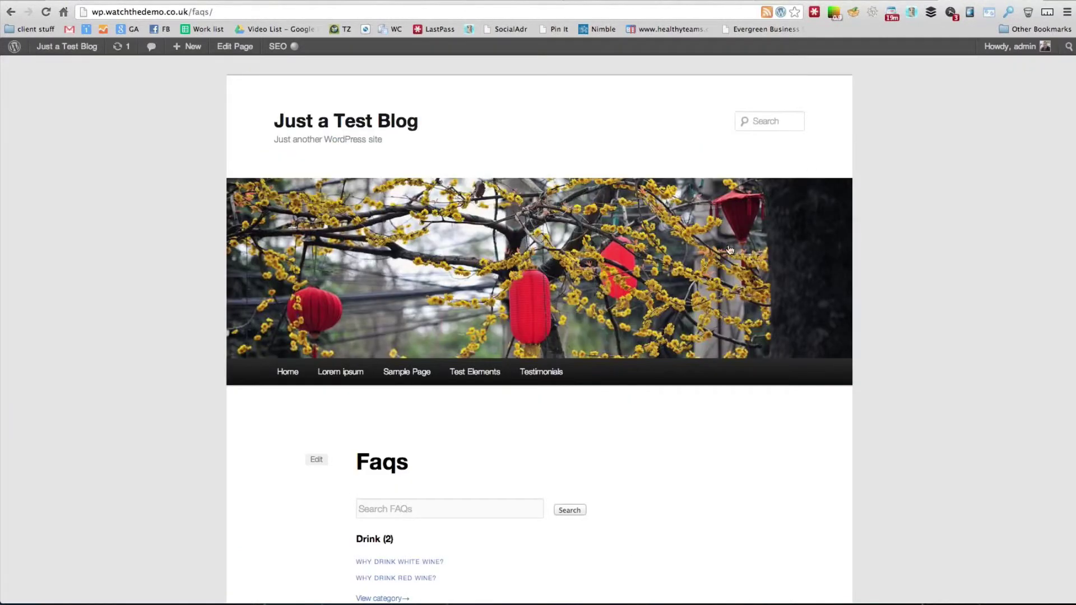
- Search the test blog's Faqs page for "wine", review the matching questions and return to the Faqs page
scroll(533, 432, down, 6)
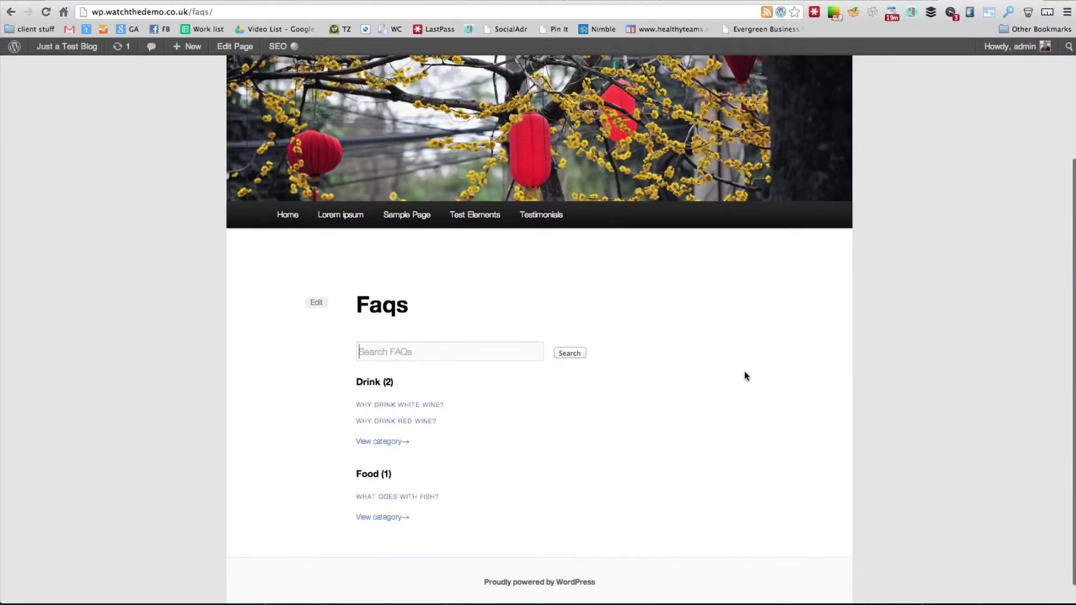
text(wine)
key(Return)
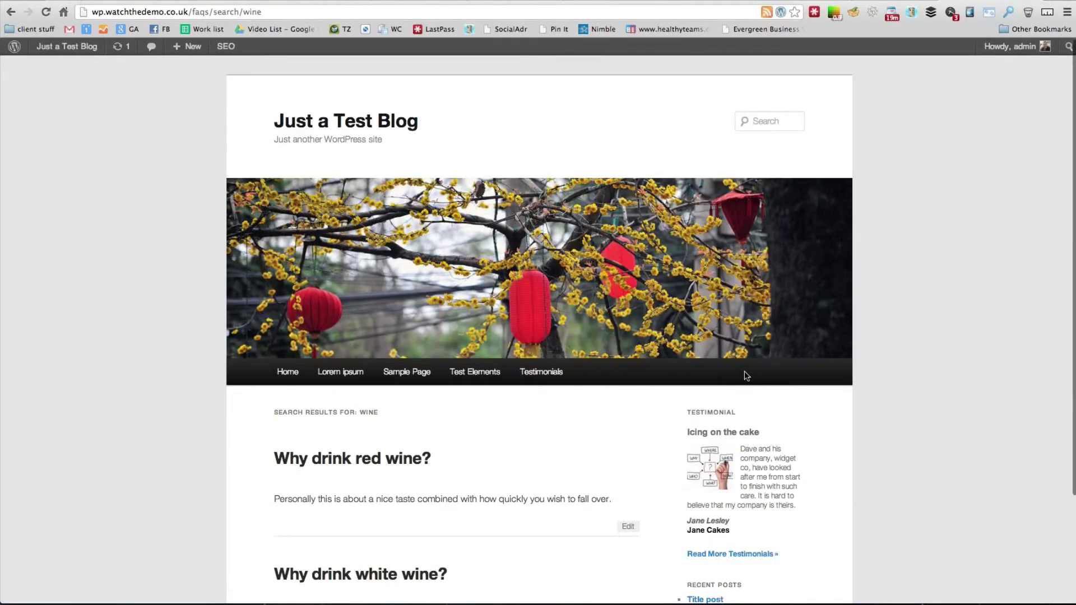
scroll(460, 443, down, 3)
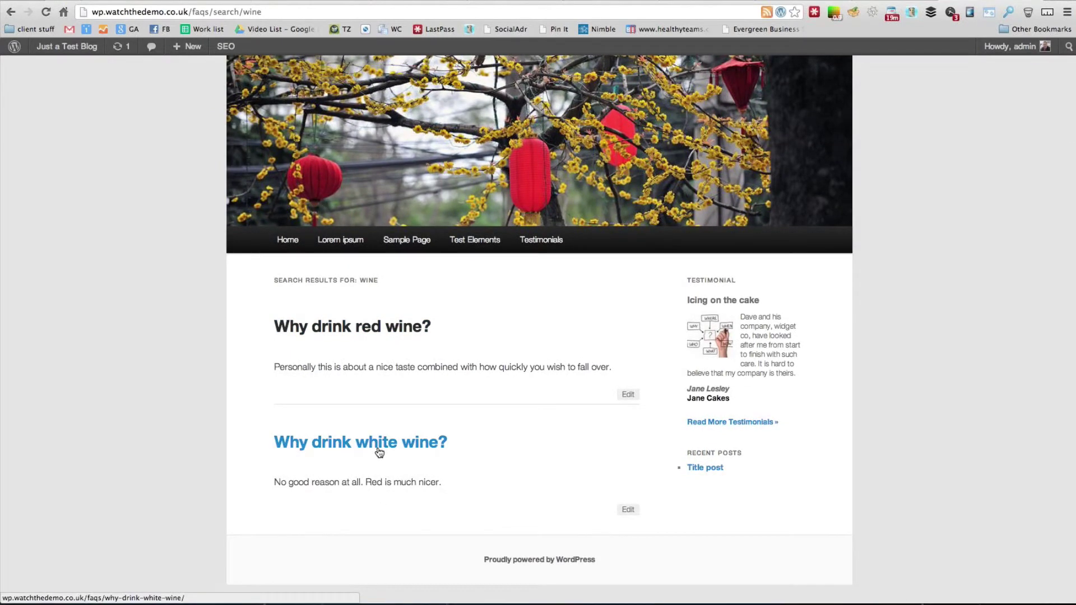
click(11, 12)
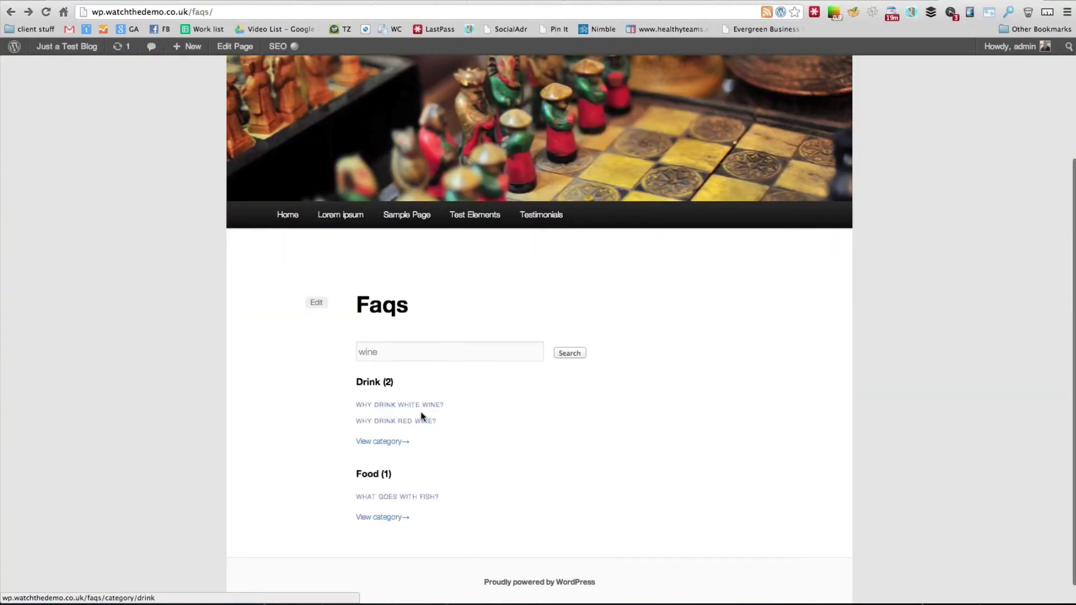
- Expand the white and red wine questions, then view the Drink category and expand its white wine question
click(435, 411)
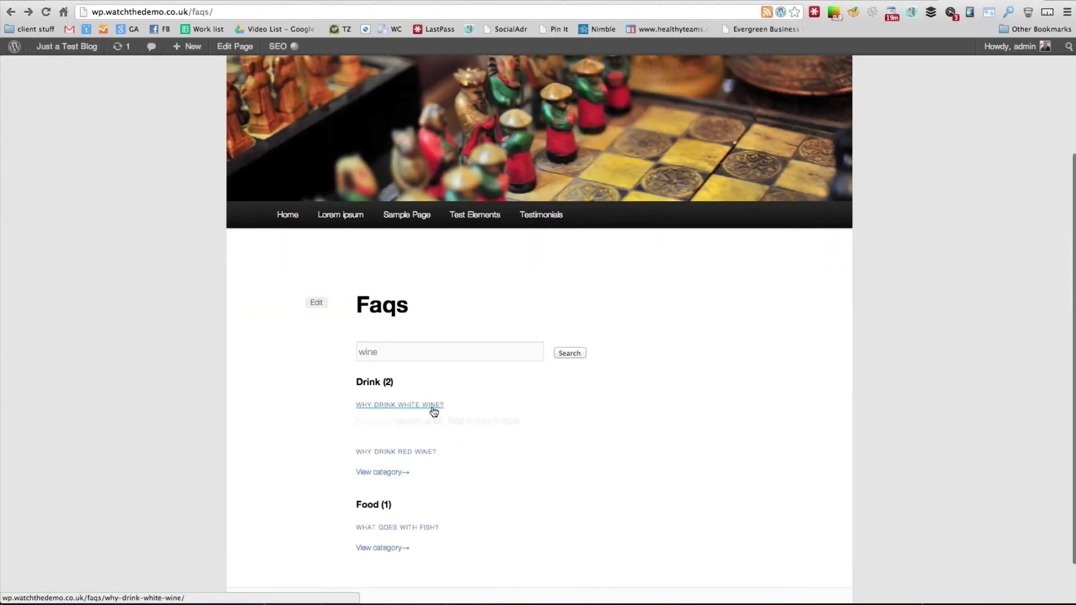
click(421, 451)
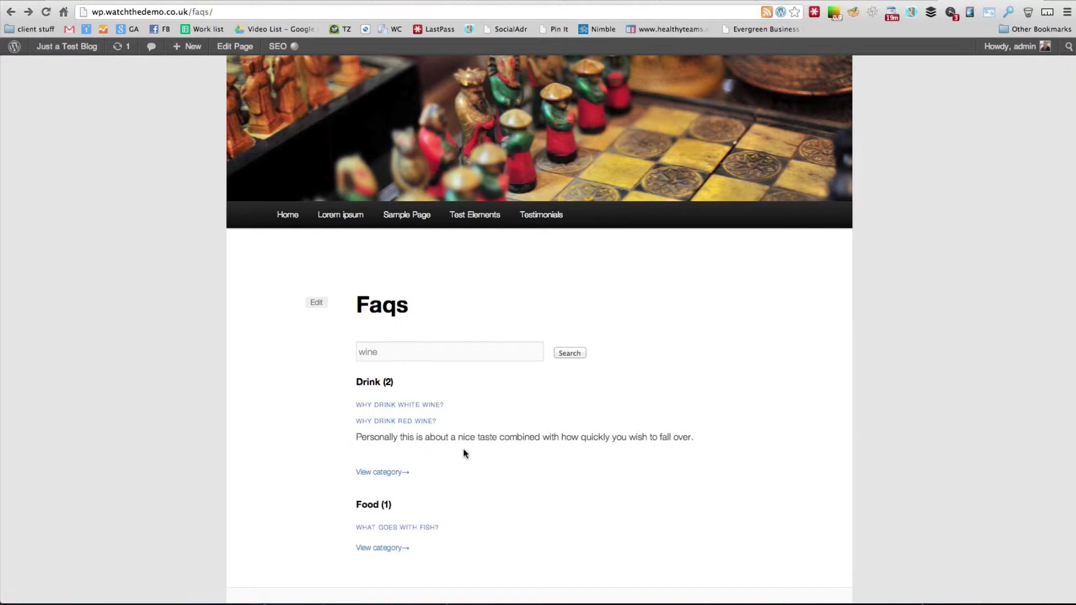
click(363, 474)
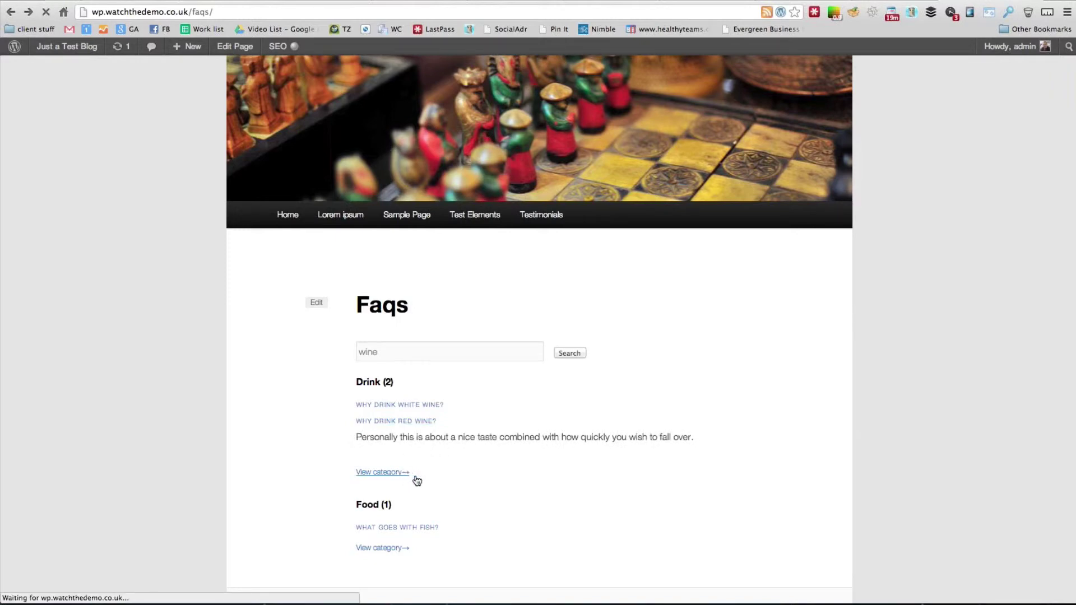
scroll(439, 467, down, 2)
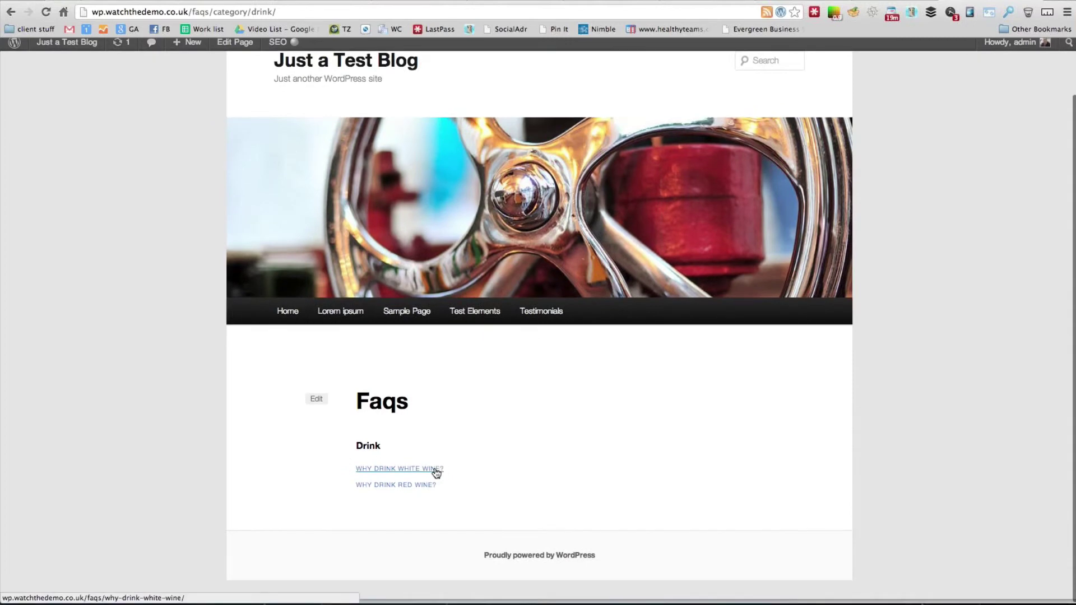
click(436, 472)
scroll(509, 456, up, 2)
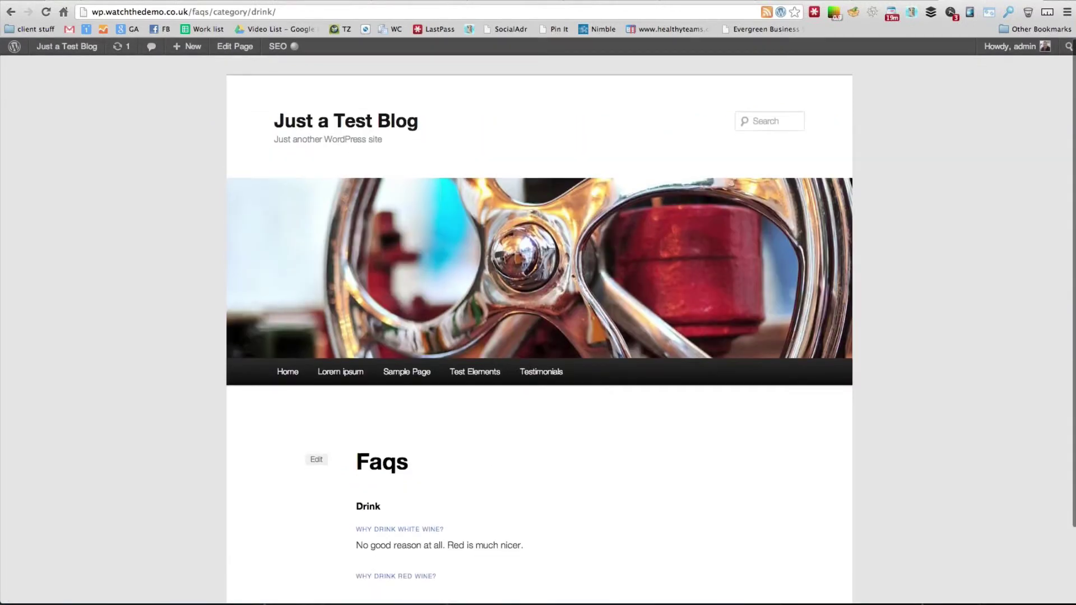
- Go to the test blog's WordPress dashboard and open the list of all FAQs
mouse_move(72, 45)
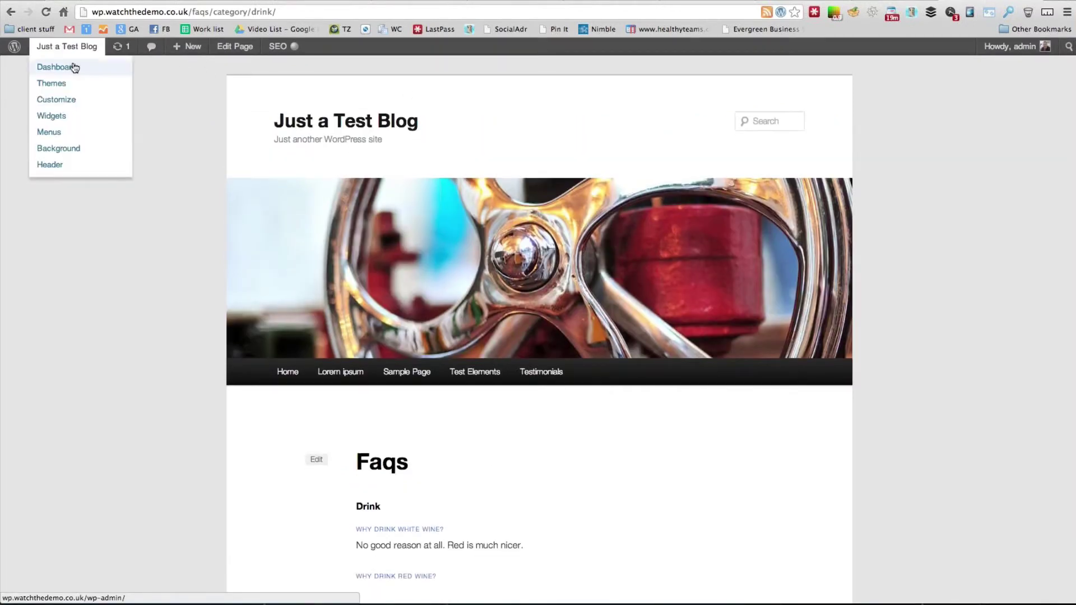
click(72, 67)
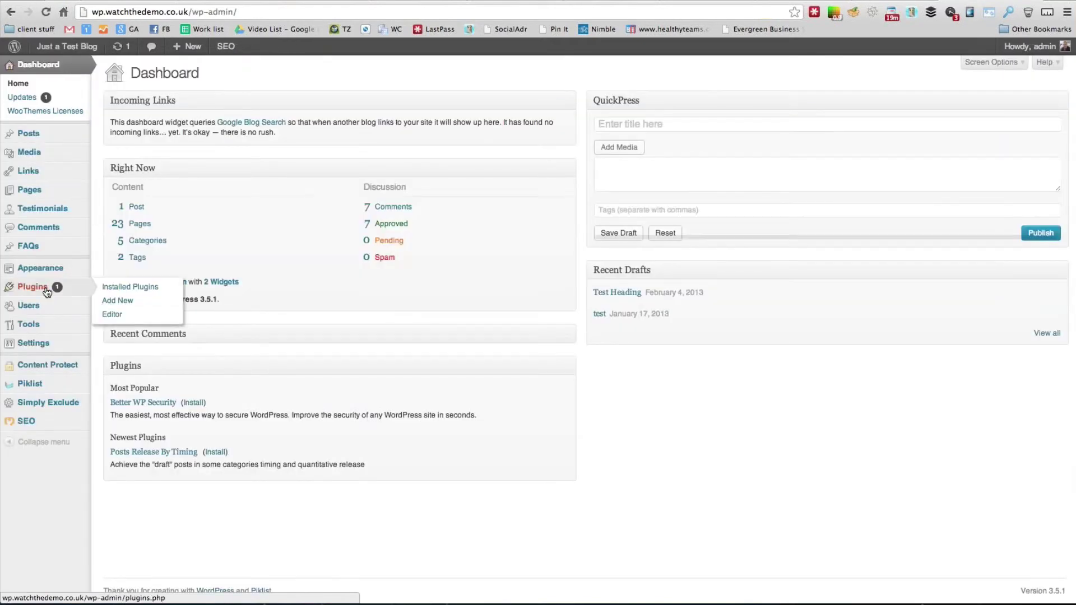
mouse_move(54, 255)
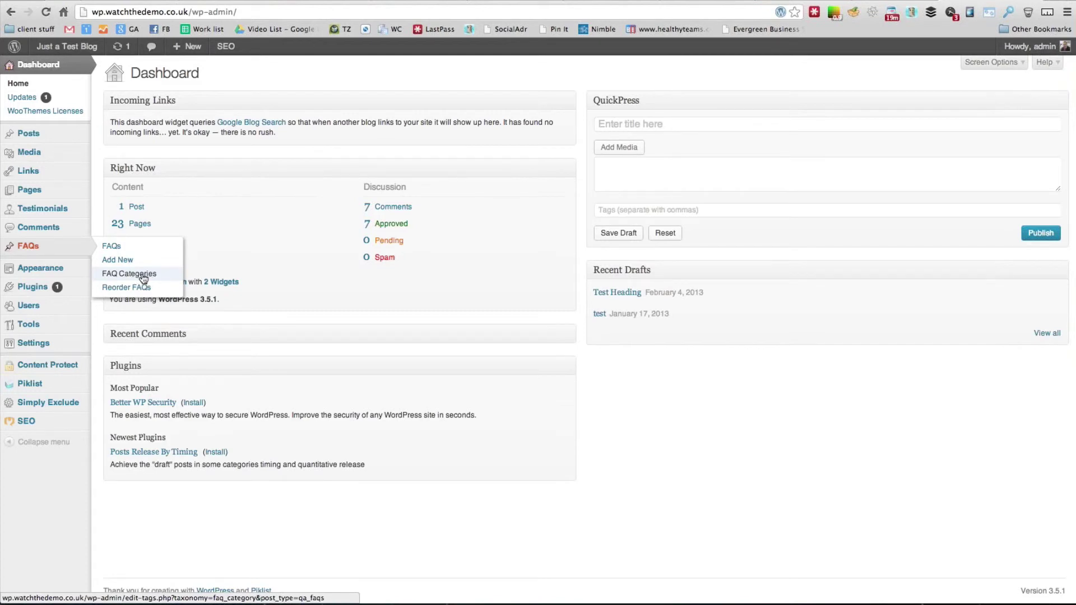
click(135, 254)
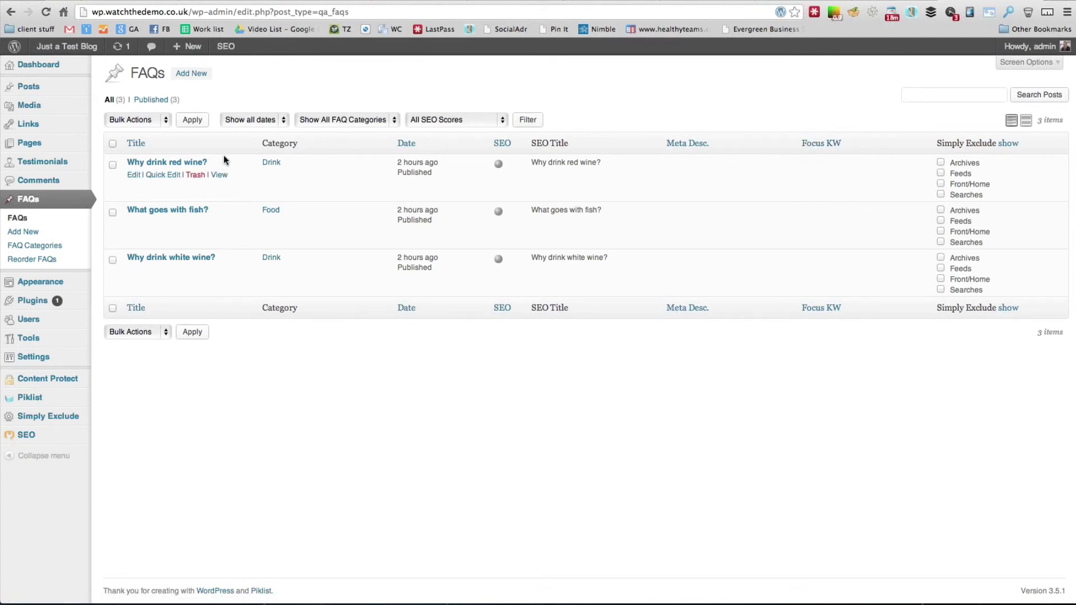
- Open the "Why drink red wine?" FAQ for editing, highlight its title and answer text, and review its FAQ Categories
click(135, 172)
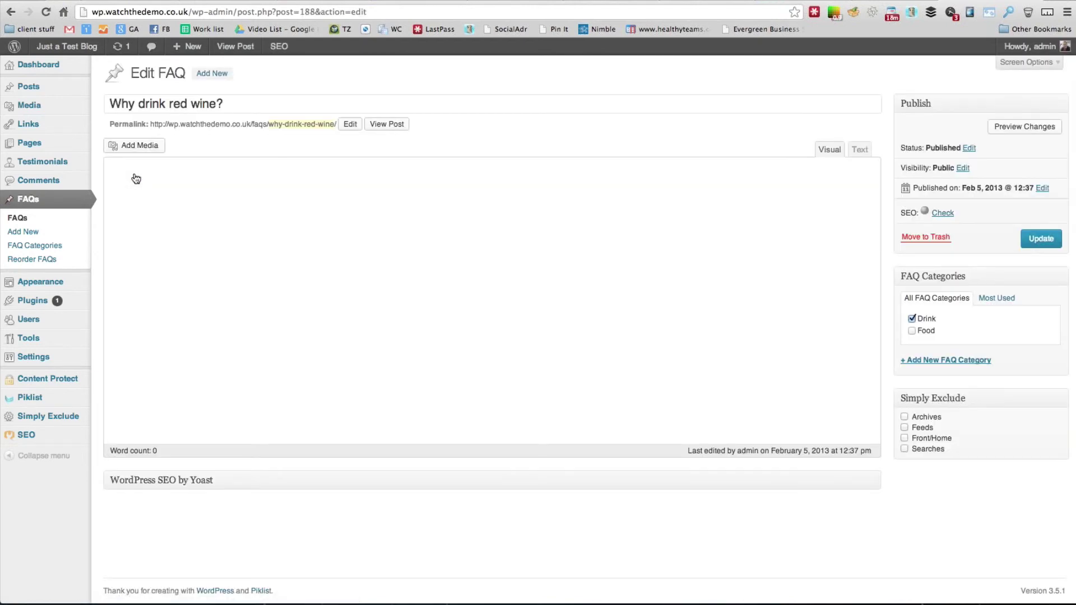
drag(269, 103, 92, 103)
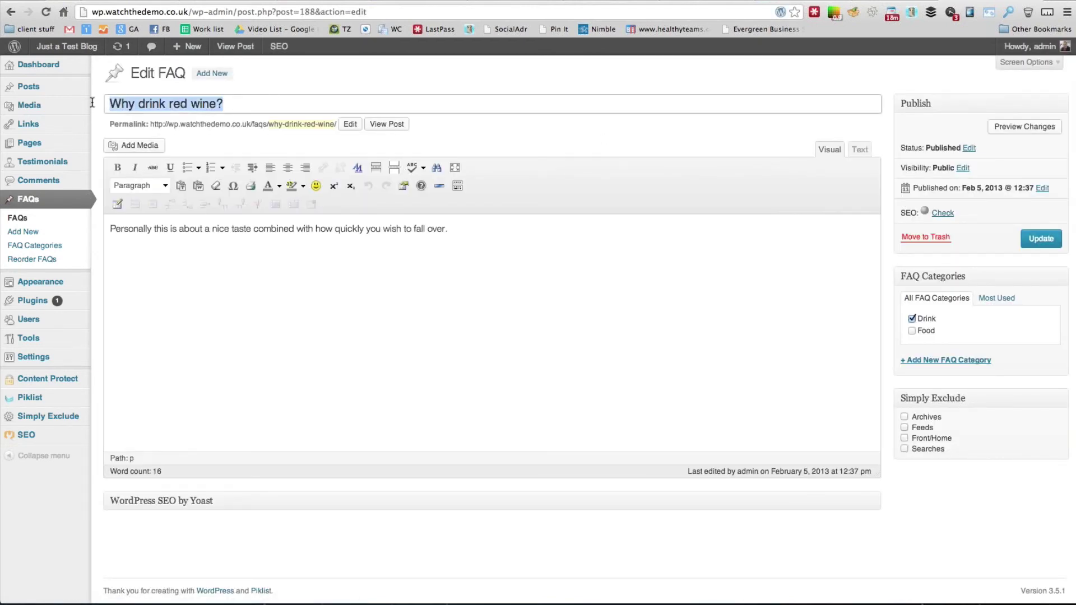
drag(499, 263, 95, 221)
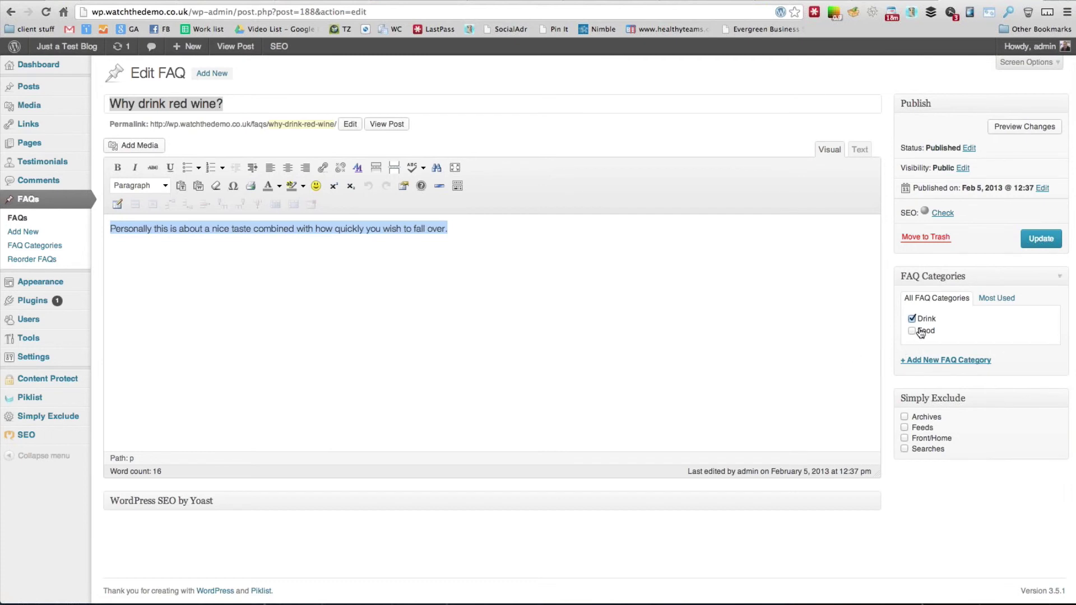
drag(944, 276, 944, 275)
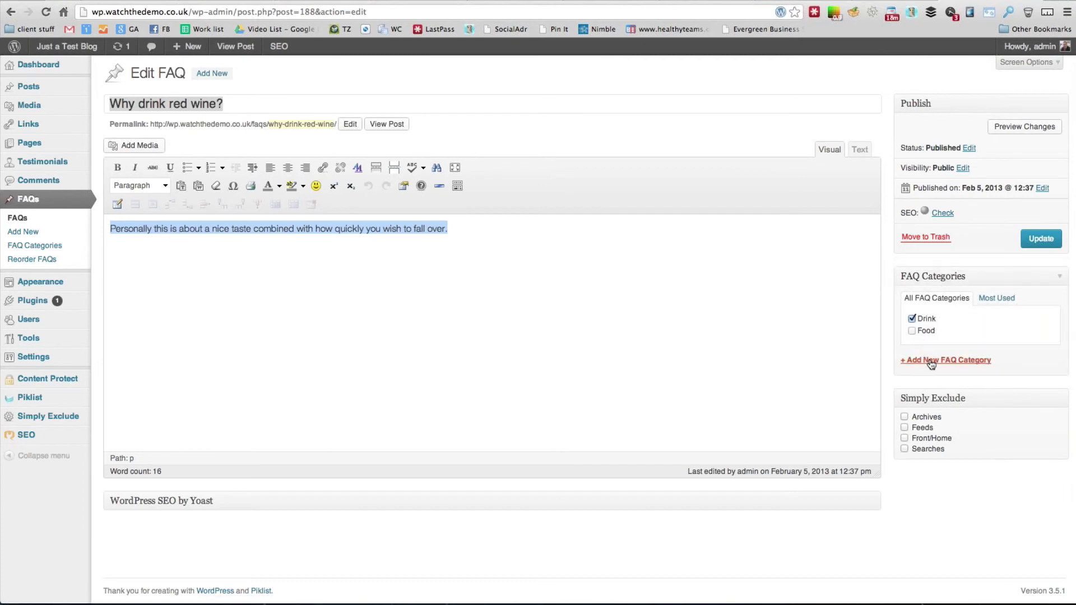